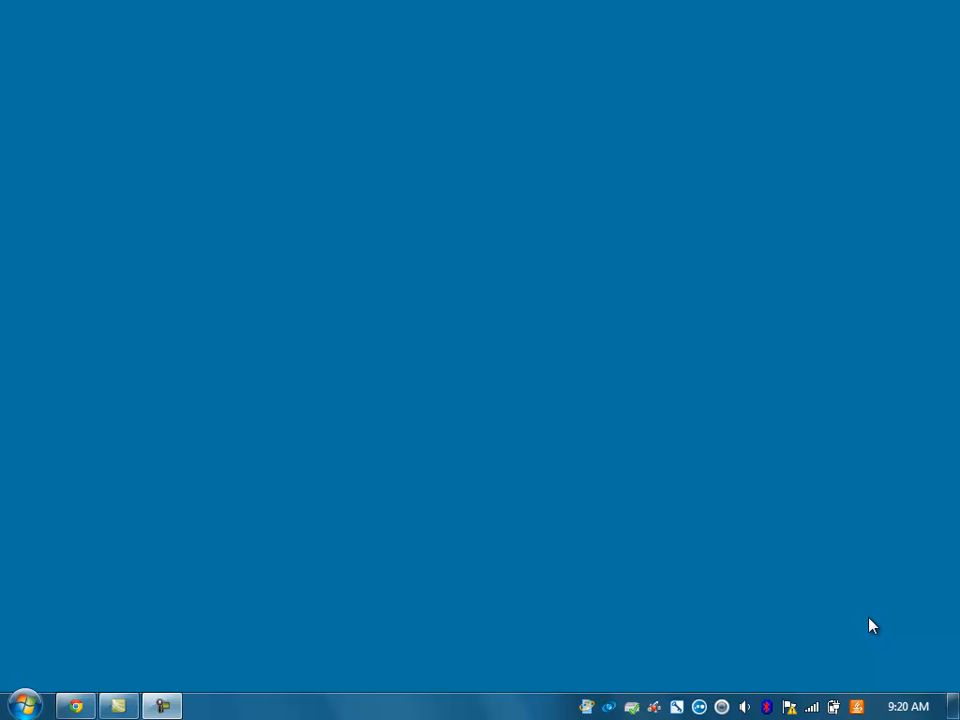
Step: Open Chrome and search Google for 'download sql server 2012 express'
{"action": "left_click", "coordinate": [75, 706]}
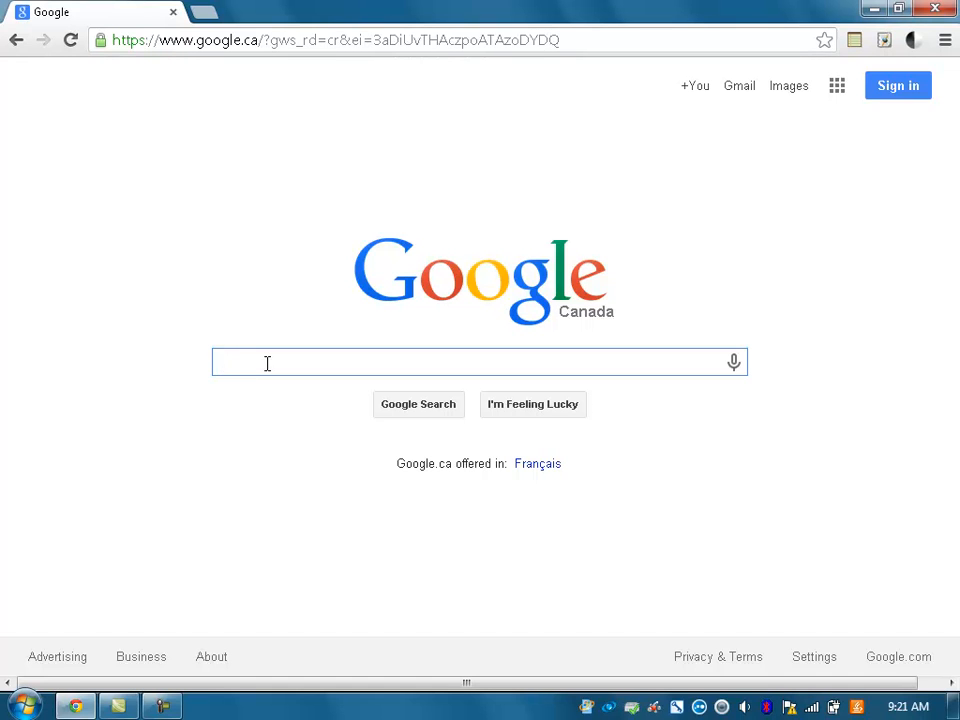
{"action": "type", "text": "download sql serve 2"}
{"action": "key", "text": "BackSpace"}
{"action": "key", "text": "BackSpace"}
{"action": "type", "text": "r 2012 express"}
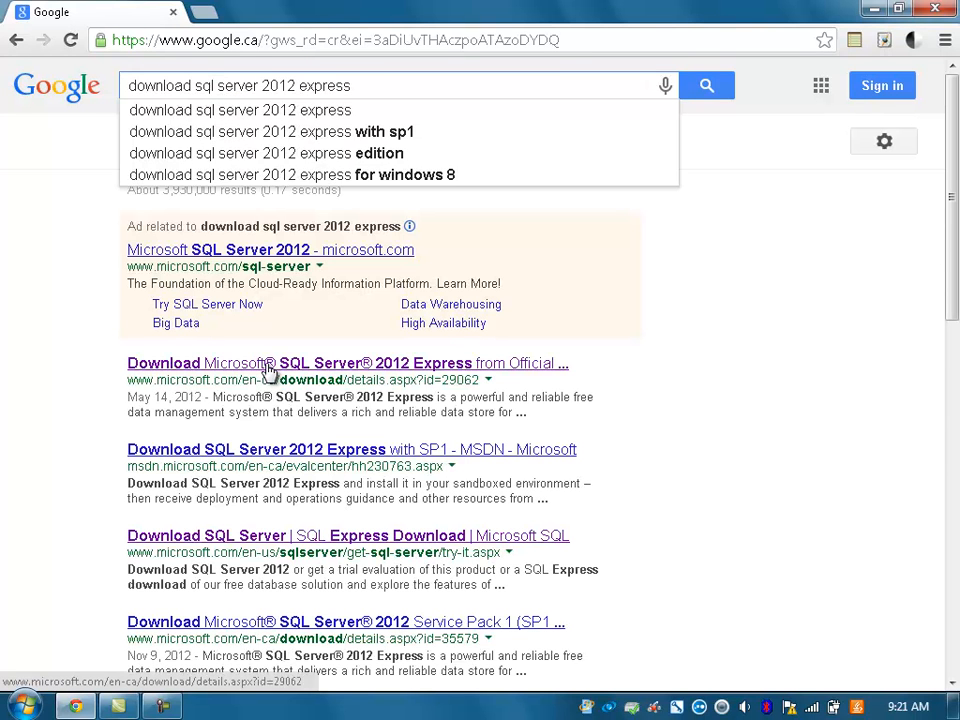
{"action": "key", "text": "Return"}
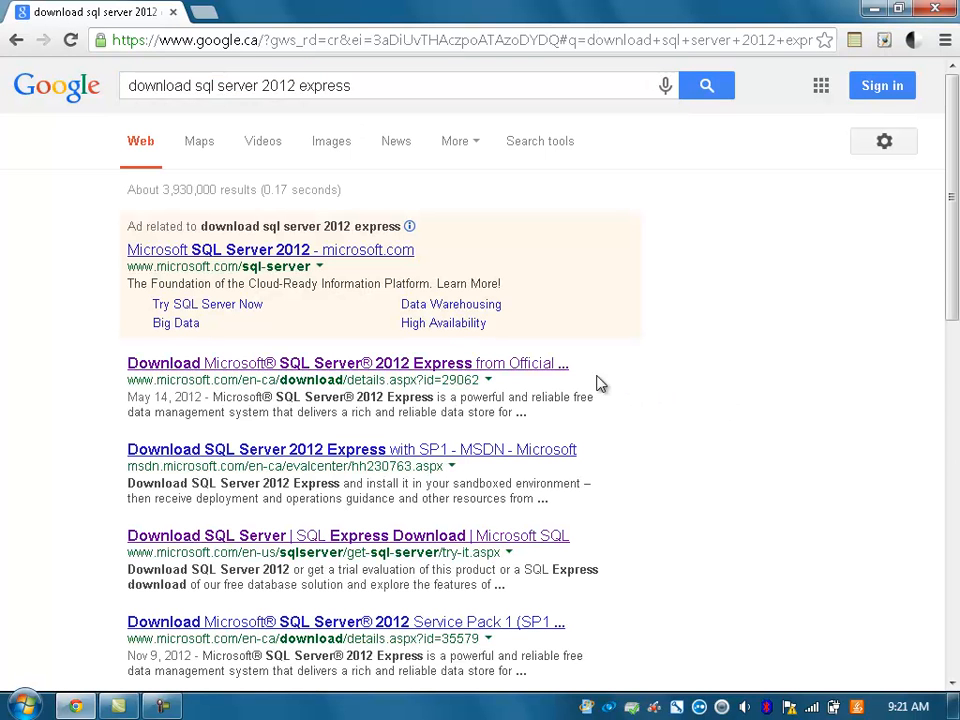
Step: Open Microsoft's SQL Server 2012 Express page, review the file details, and choose Download
{"action": "left_click", "coordinate": [521, 368]}
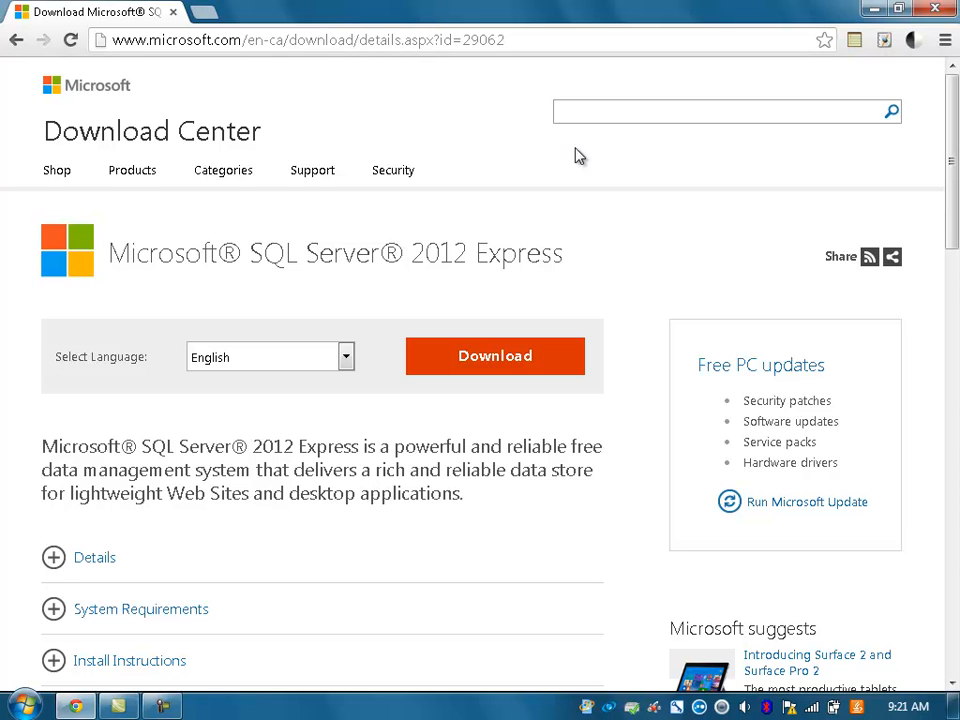
{"action": "left_click_drag", "start_coordinate": [953, 138], "coordinate": [951, 205]}
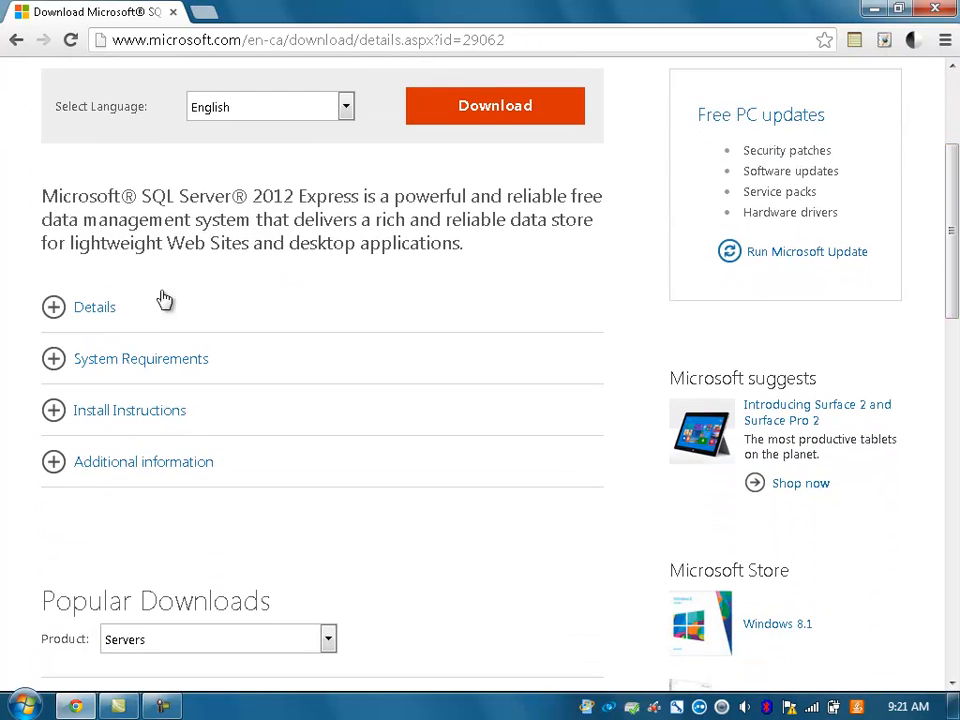
{"action": "left_click", "coordinate": [55, 307]}
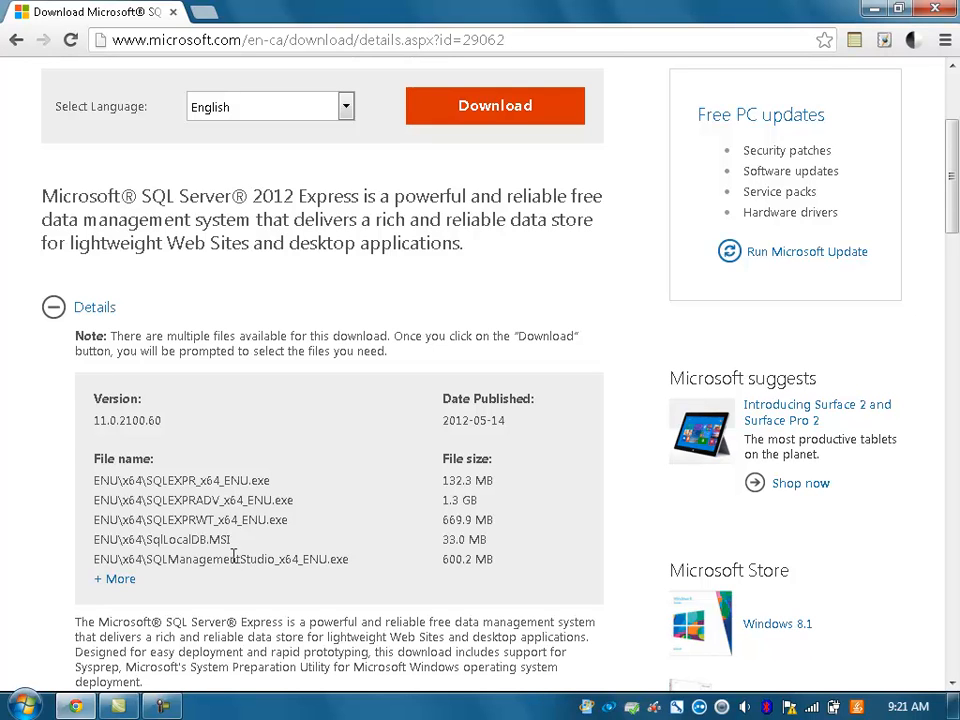
{"action": "left_click_drag", "start_coordinate": [94, 520], "coordinate": [506, 521]}
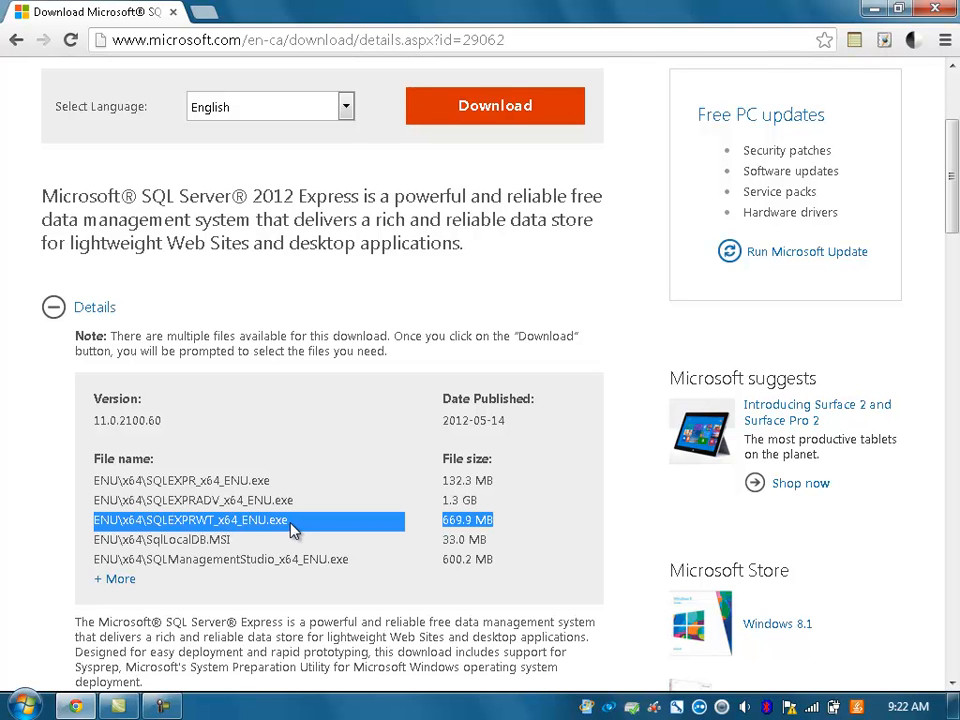
{"action": "scroll", "coordinate": [822, 158], "scroll_direction": "up", "scroll_amount": 3}
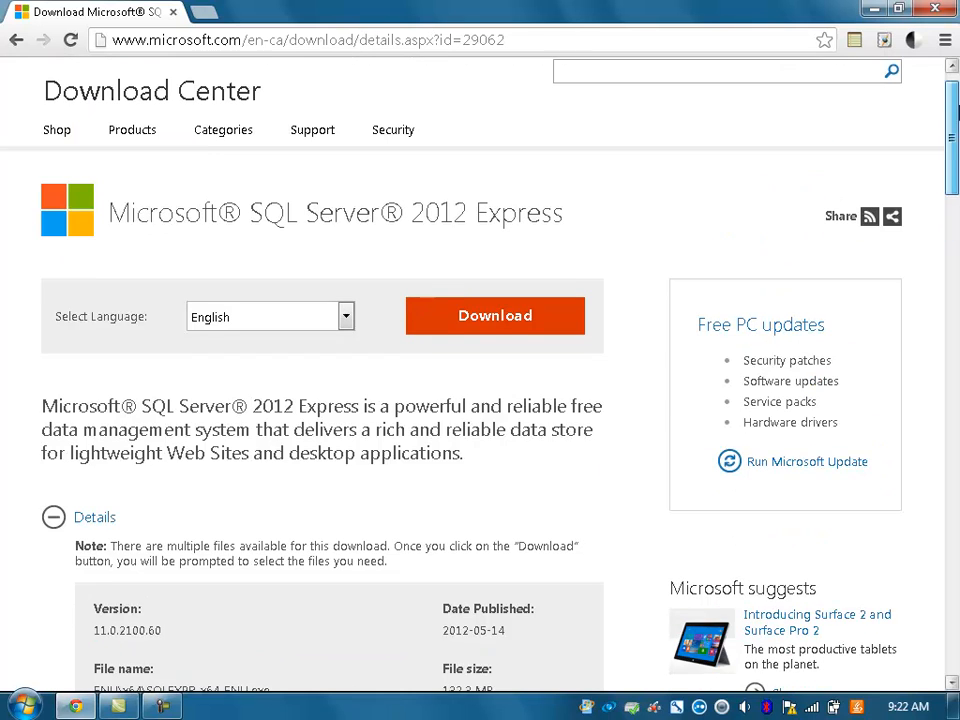
{"action": "left_click", "coordinate": [512, 364]}
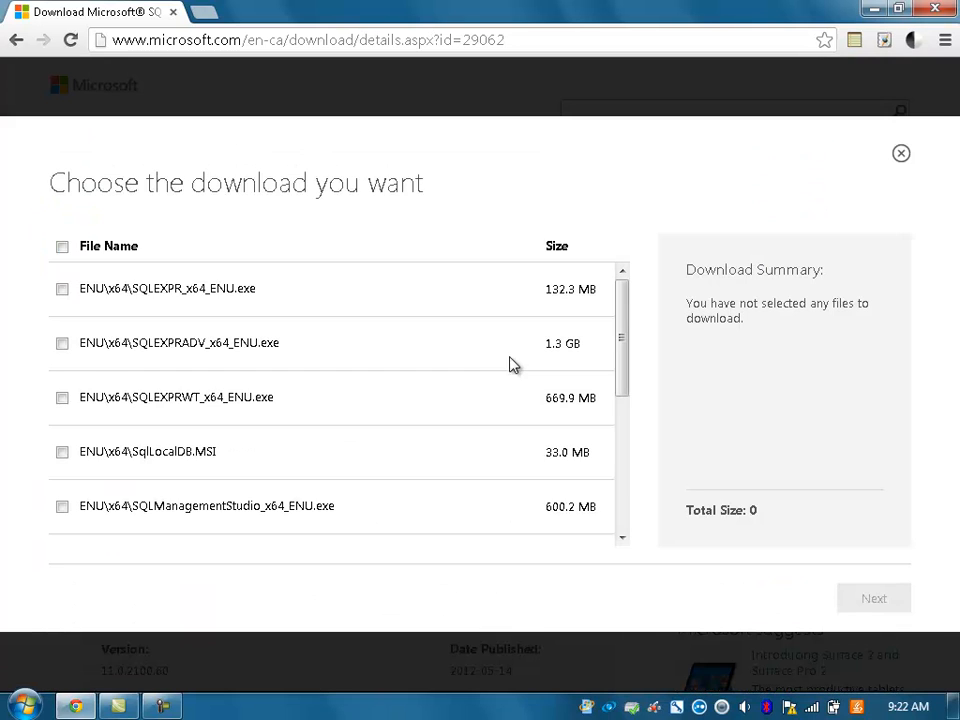
Step: Select the SQLEXPRWT_x64_ENU.exe (669.9 MB) package and confirm with Next
{"action": "left_click", "coordinate": [62, 398]}
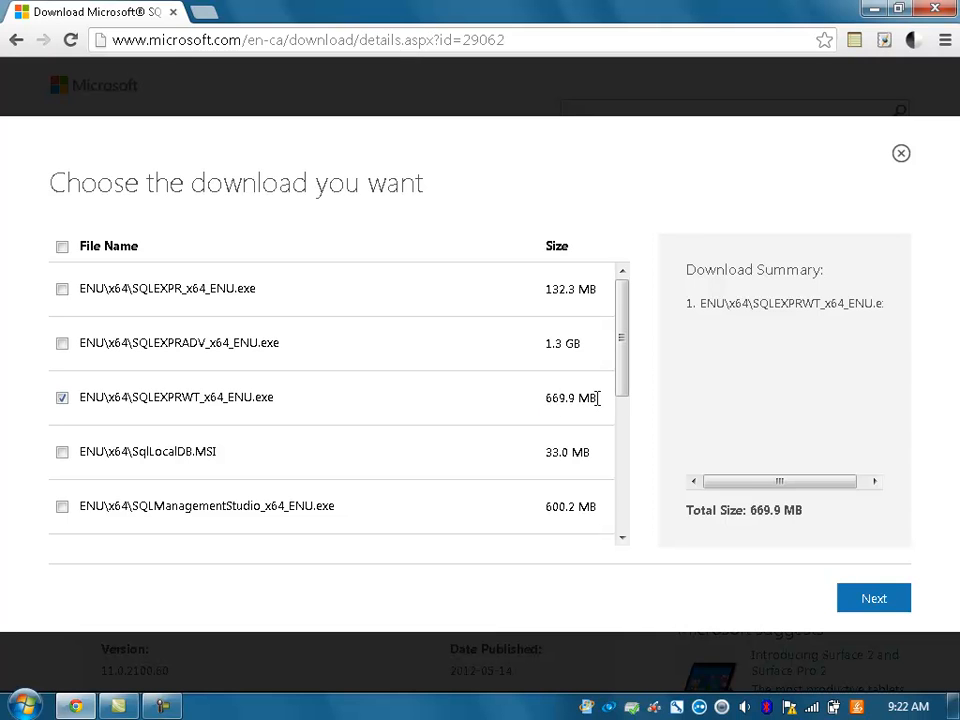
{"action": "left_click", "coordinate": [879, 602]}
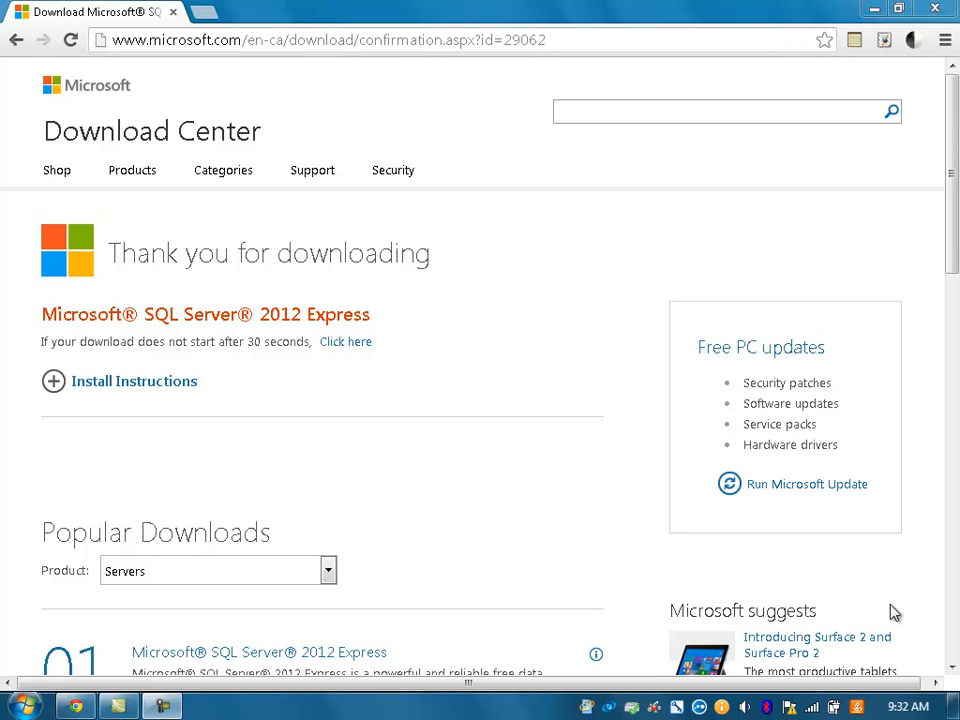
Step: Run SQLEXPRWT_x64_ENU.exe from Chrome's Downloads list, allowing it past the security warning
{"action": "left_click", "coordinate": [946, 42]}
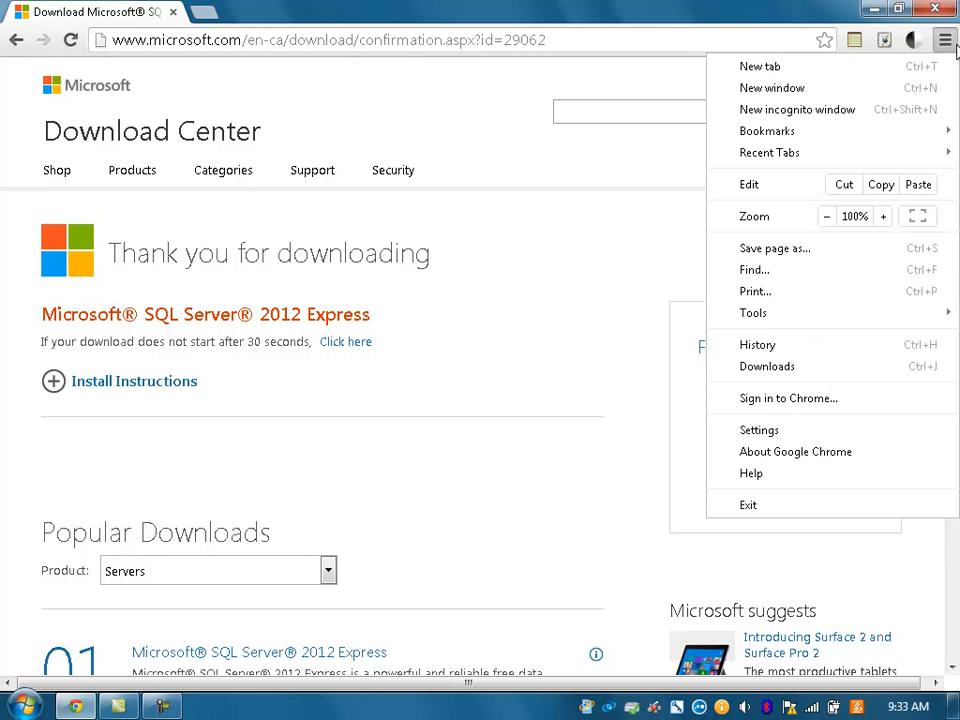
{"action": "left_click", "coordinate": [795, 367]}
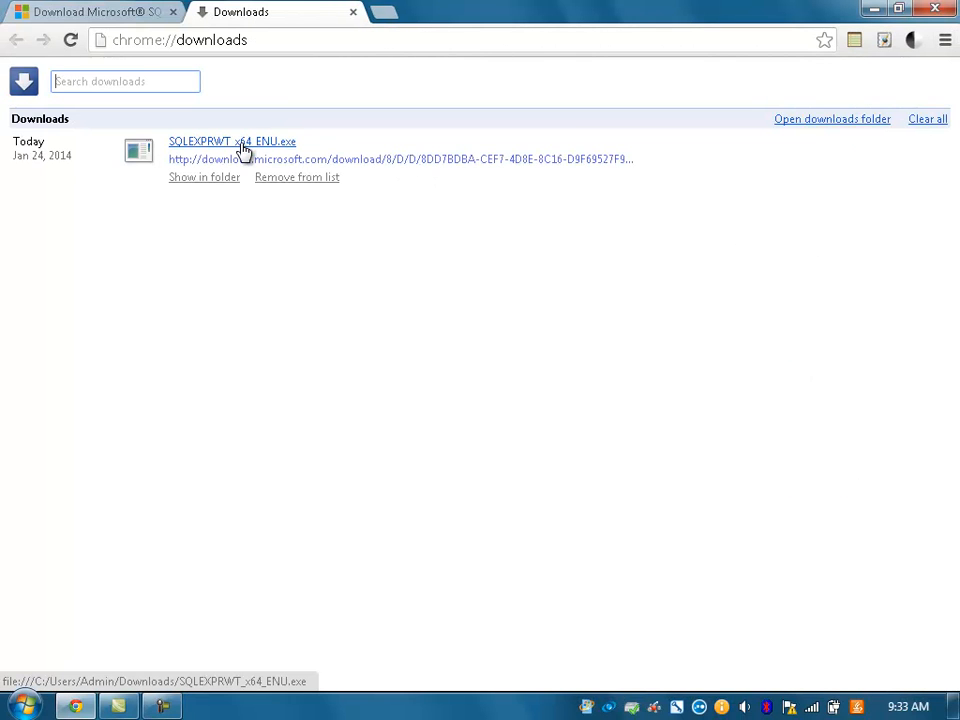
{"action": "left_click", "coordinate": [243, 147]}
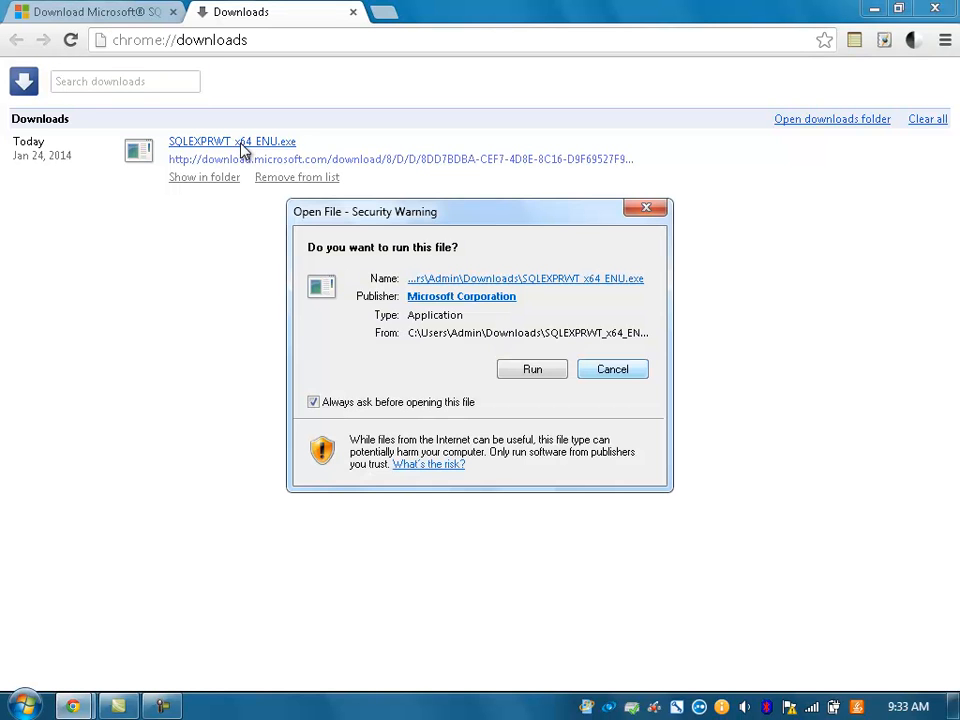
{"action": "left_click", "coordinate": [533, 370]}
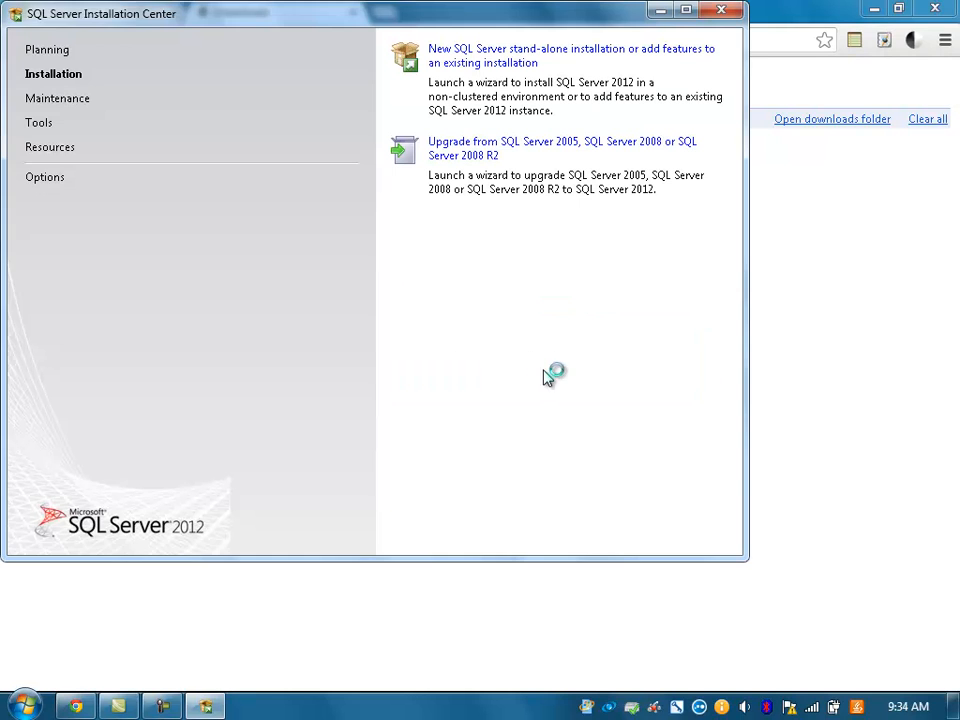
{"action": "left_click", "coordinate": [872, 9]}
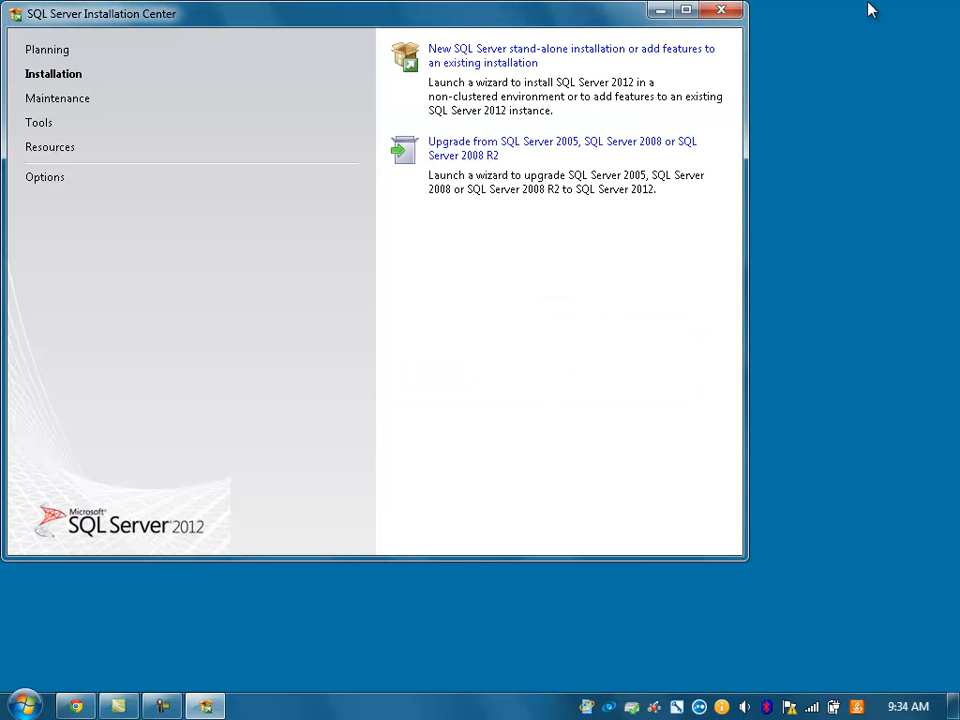
Step: Begin a new stand-alone installation, accept the license terms, and include product updates
{"action": "left_click", "coordinate": [519, 56]}
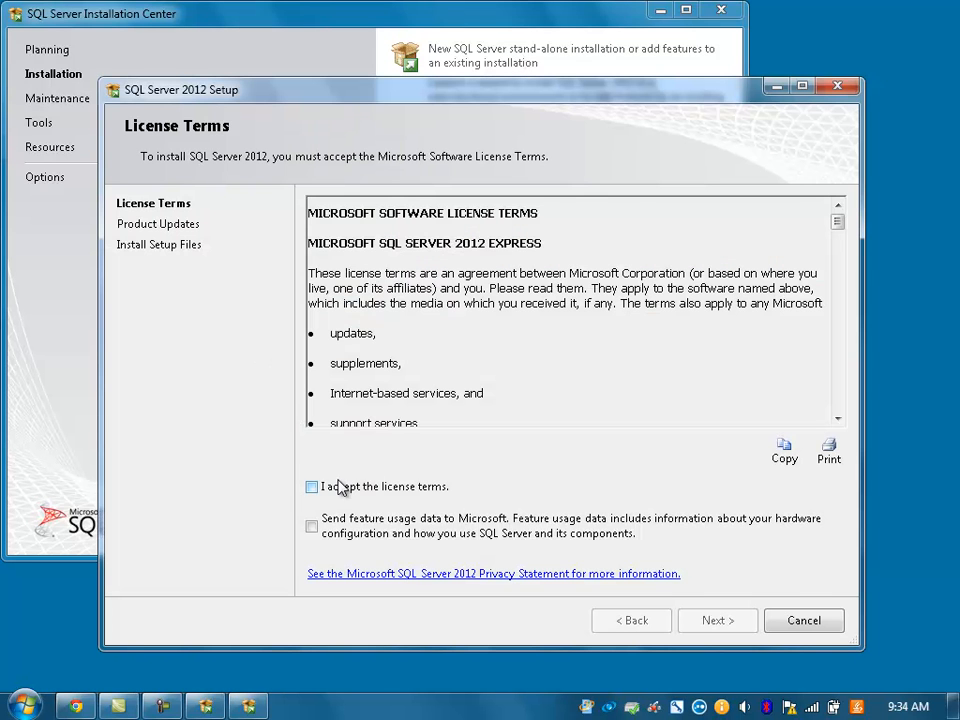
{"action": "left_click", "coordinate": [313, 490]}
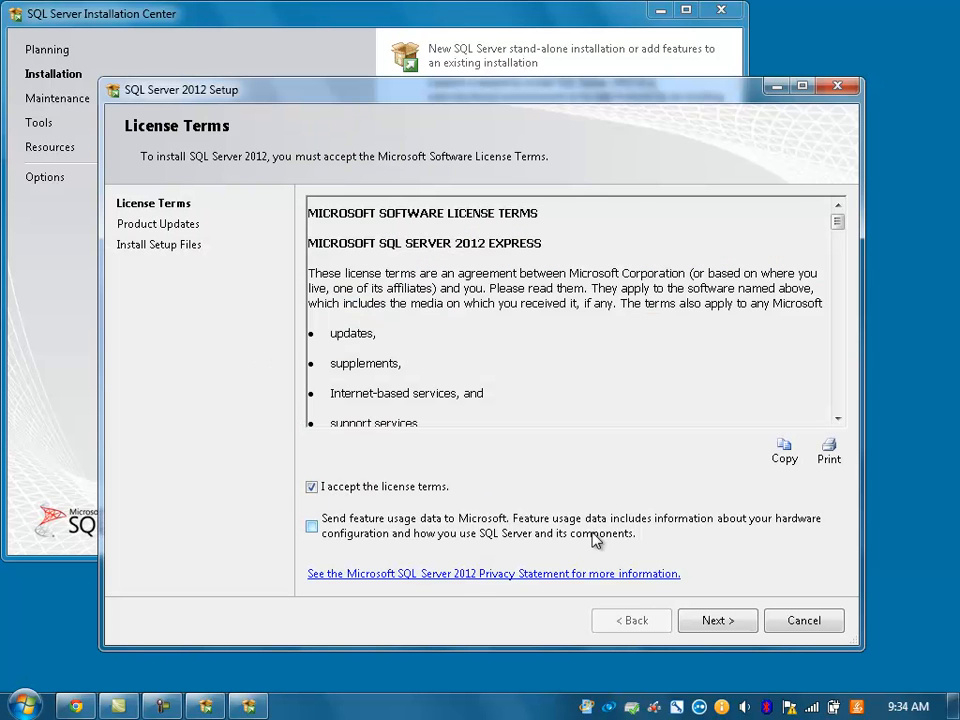
{"action": "left_click", "coordinate": [725, 630]}
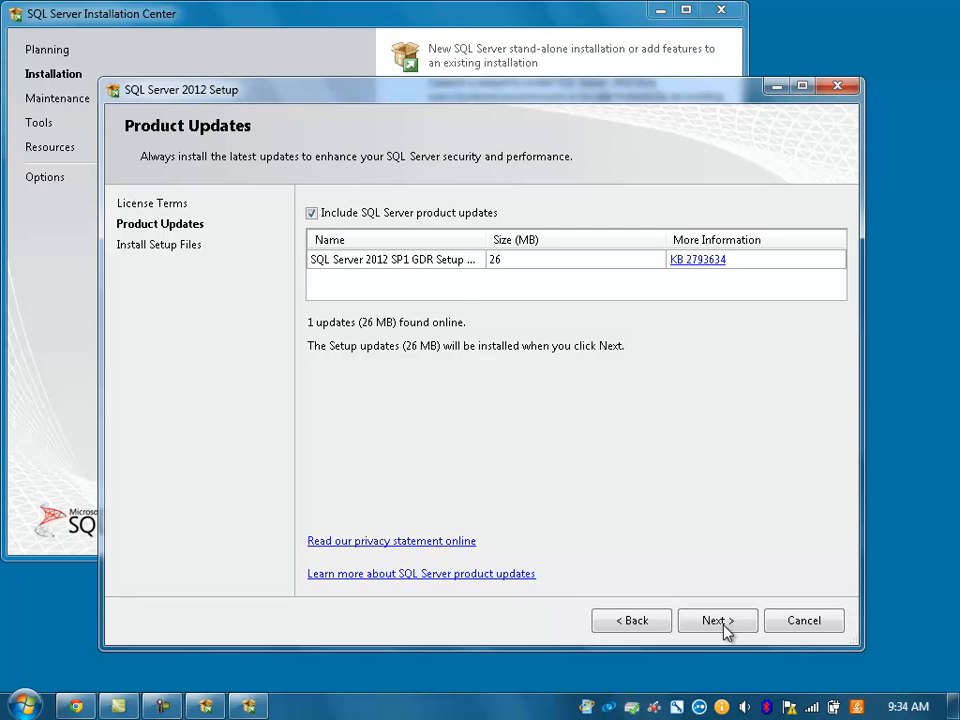
{"action": "left_click", "coordinate": [725, 630]}
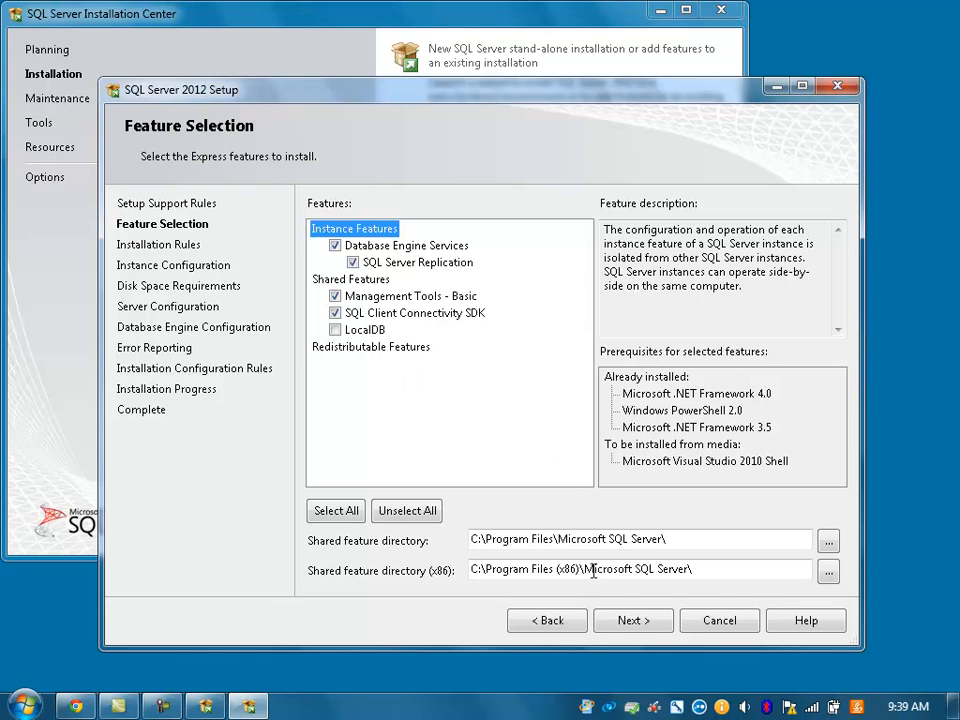
Step: Keep the default features and select the default MSSQLSERVER instance
{"action": "left_click", "coordinate": [630, 619]}
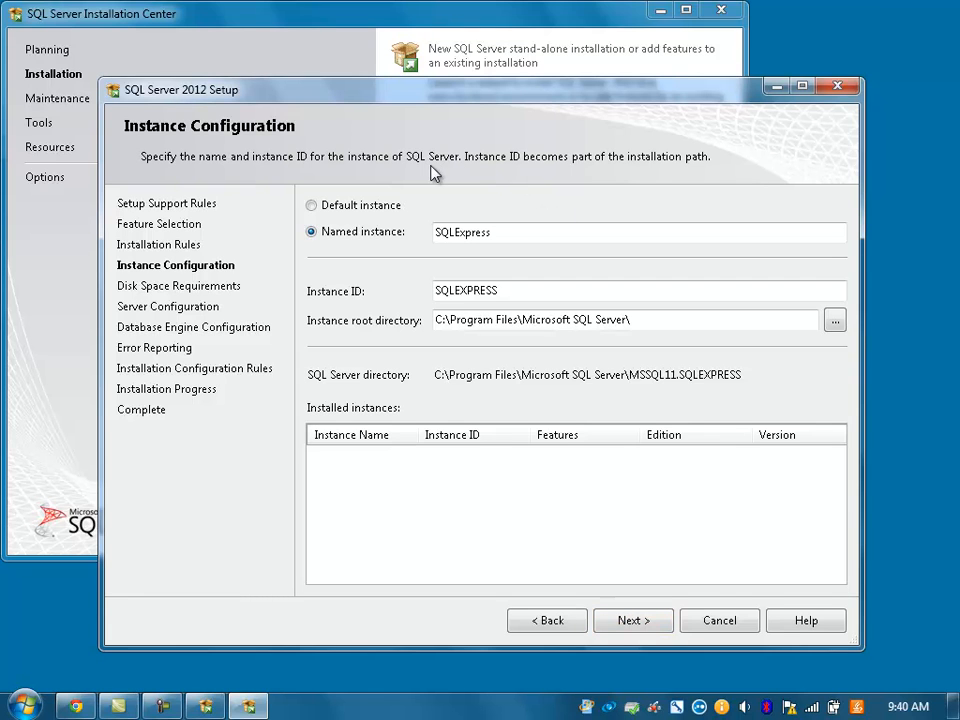
{"action": "left_click", "coordinate": [377, 207]}
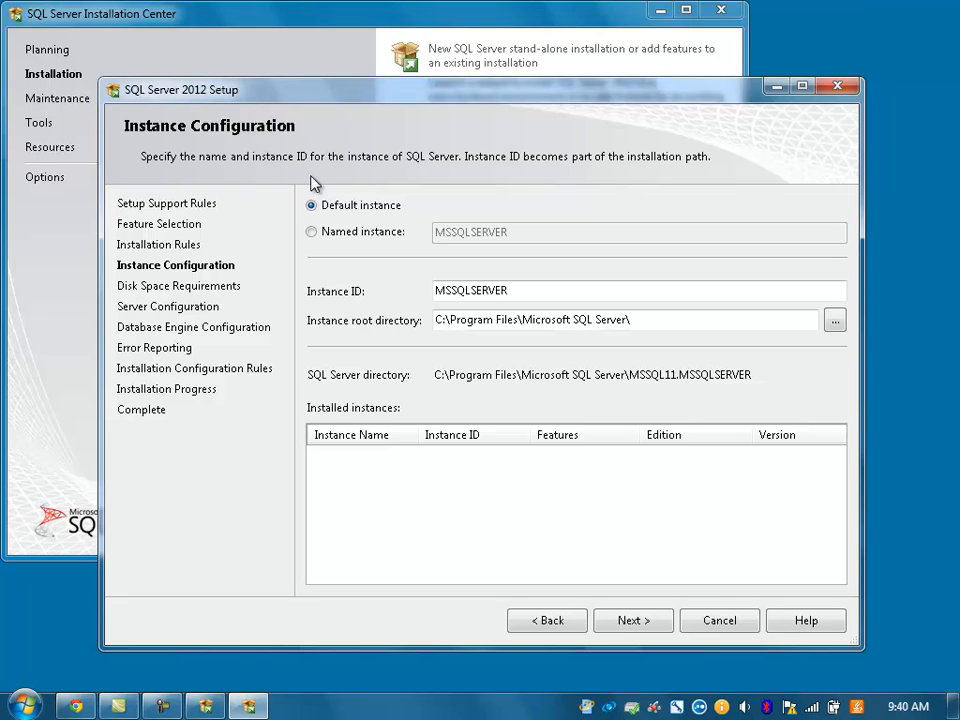
{"action": "left_click", "coordinate": [642, 627]}
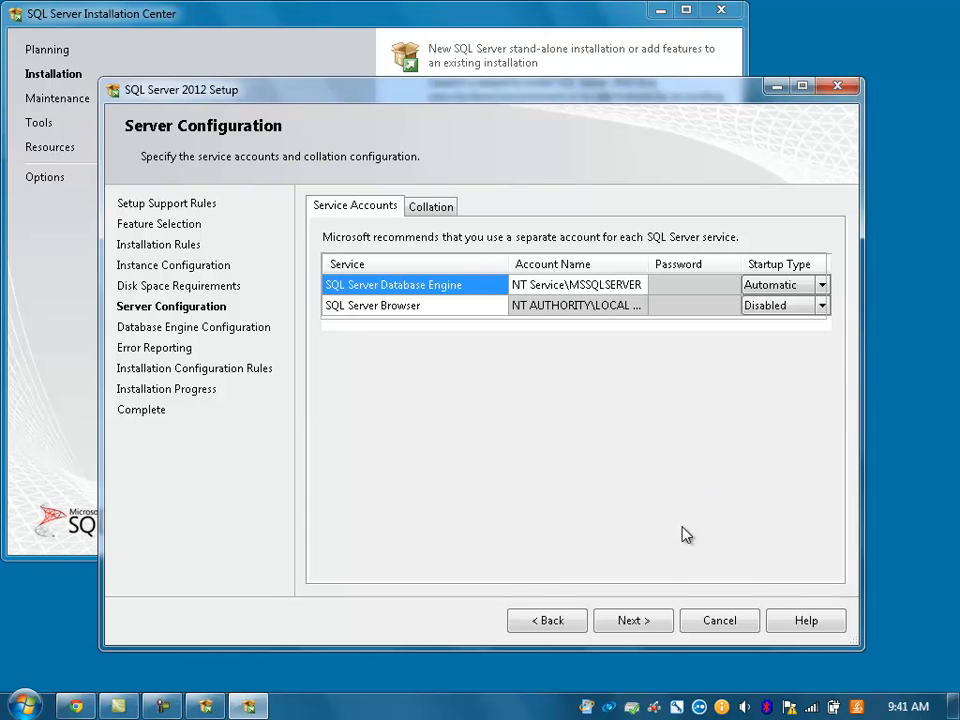
Step: Keep default service accounts, choose Mixed Mode with a confirmed sa password, and start installing
{"action": "left_click", "coordinate": [645, 623]}
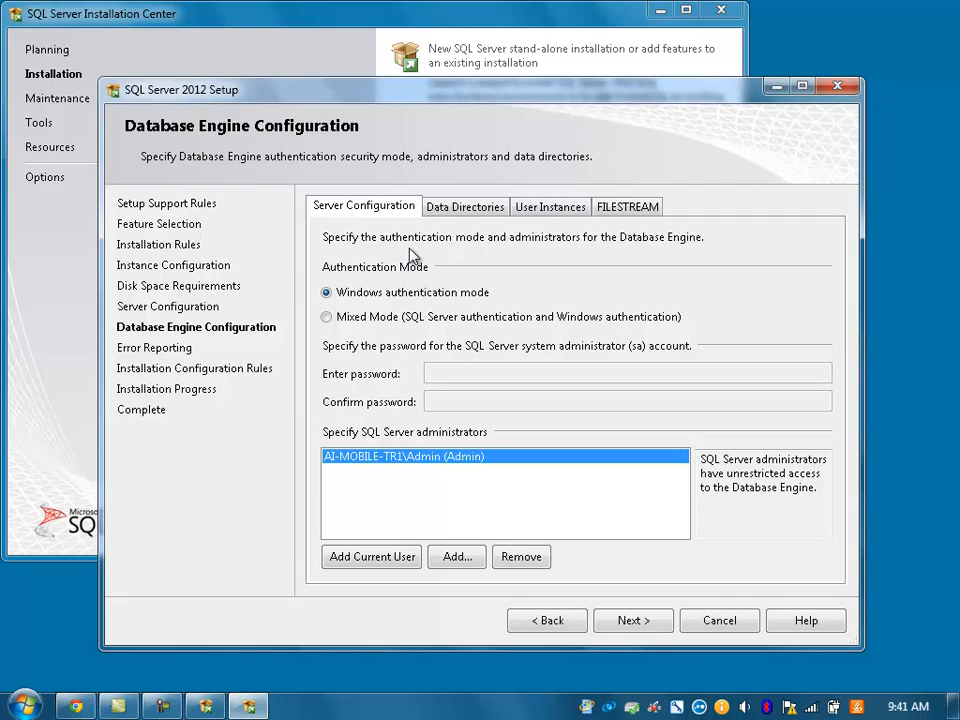
{"action": "left_click", "coordinate": [390, 323]}
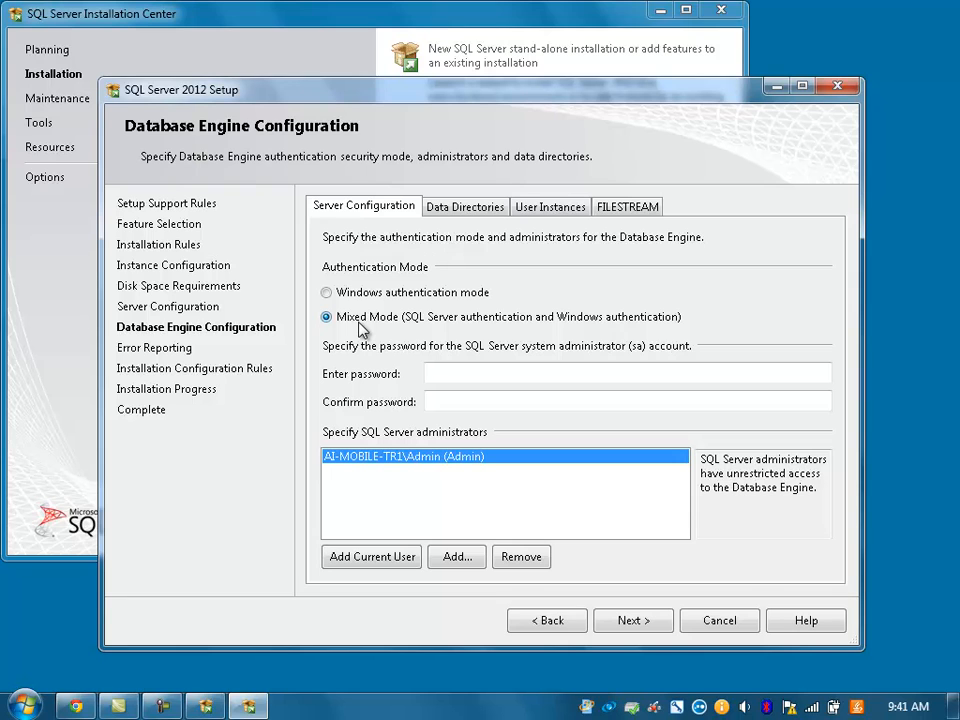
{"action": "left_click", "coordinate": [448, 375]}
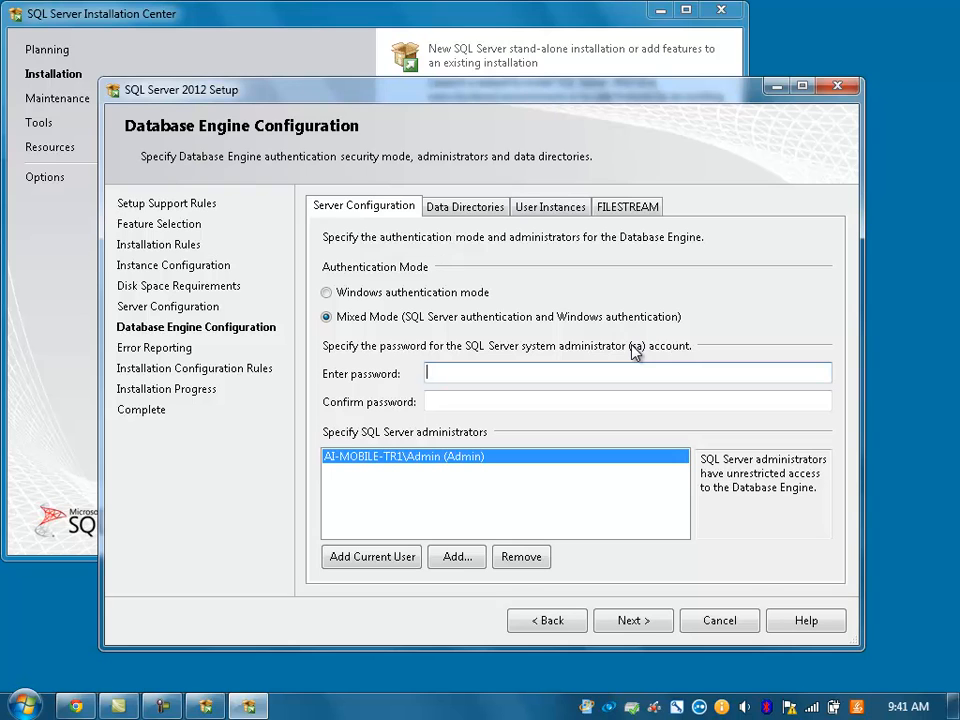
{"action": "type", "text": "passw"}
{"action": "key", "text": "BackSpace"}
{"action": "key", "text": "BackSpace"}
{"action": "key", "text": "BackSpace"}
{"action": "key", "text": "BackSpace"}
{"action": "key", "text": "BackSpace"}
{"action": "type", "text": "Password01"}
{"action": "key", "text": "Tab"}
{"action": "type", "text": "Password01"}
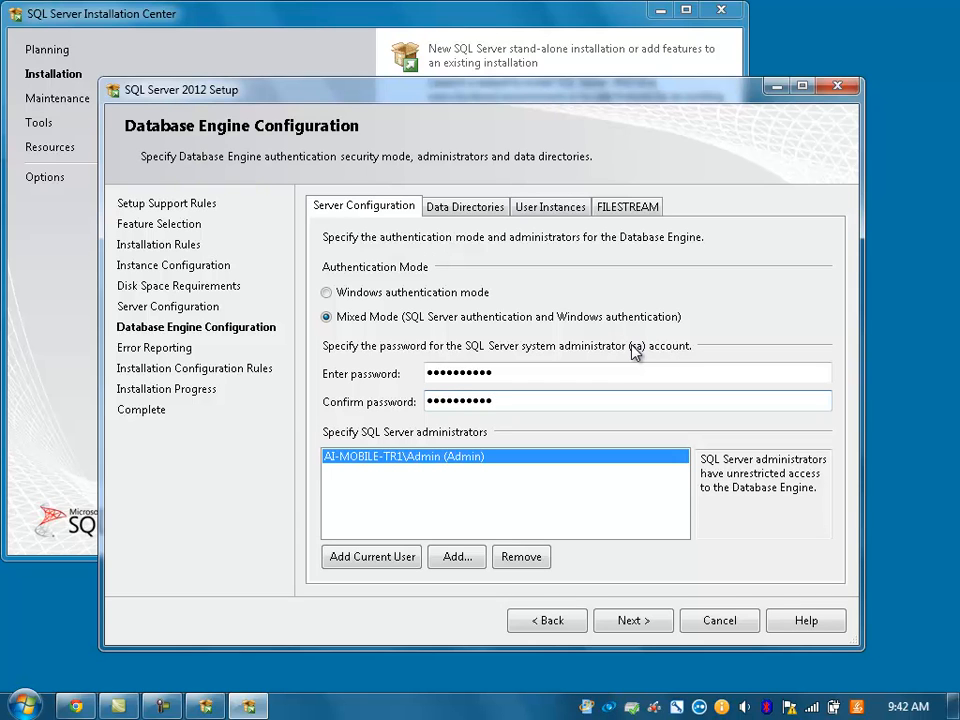
{"action": "left_click", "coordinate": [646, 626]}
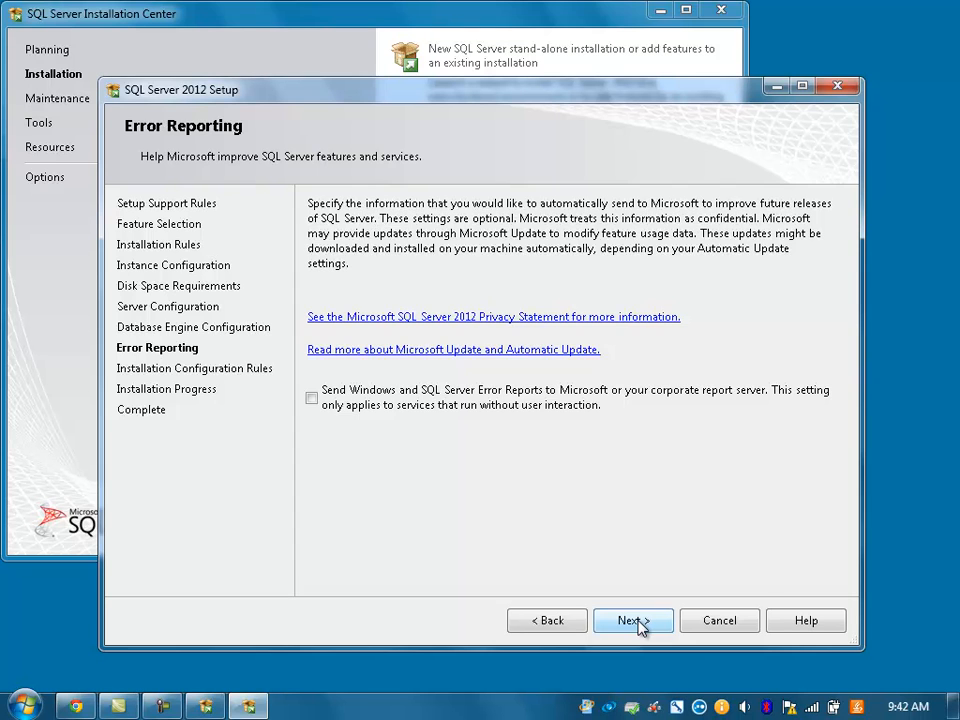
{"action": "left_click", "coordinate": [634, 621]}
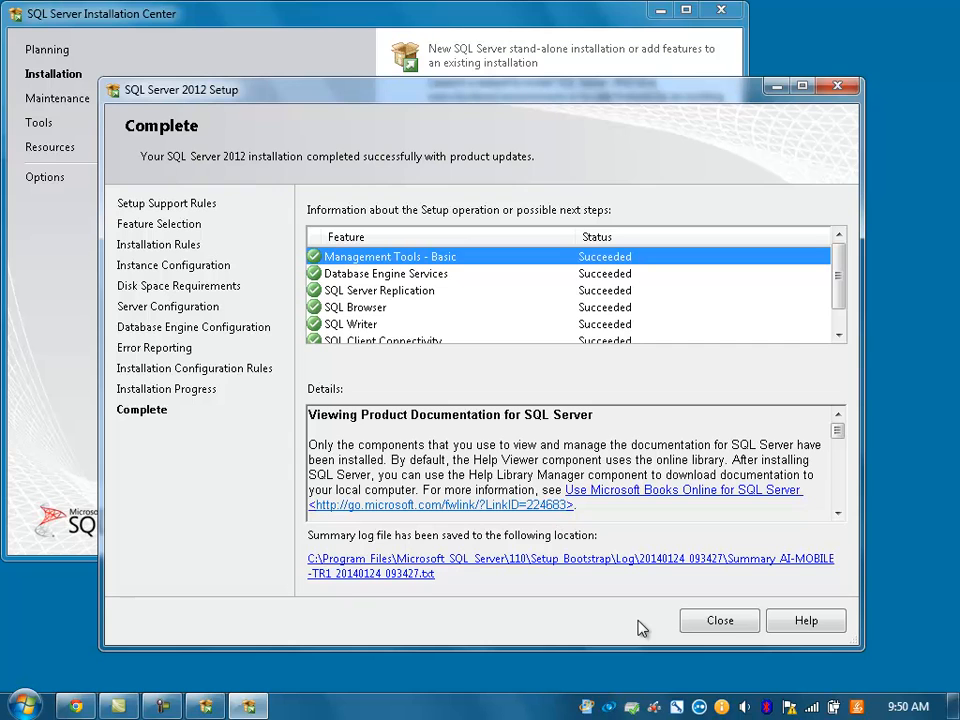
Step: Close the Complete page of the setup wizard and the Installation Center window
{"action": "left_click", "coordinate": [714, 620]}
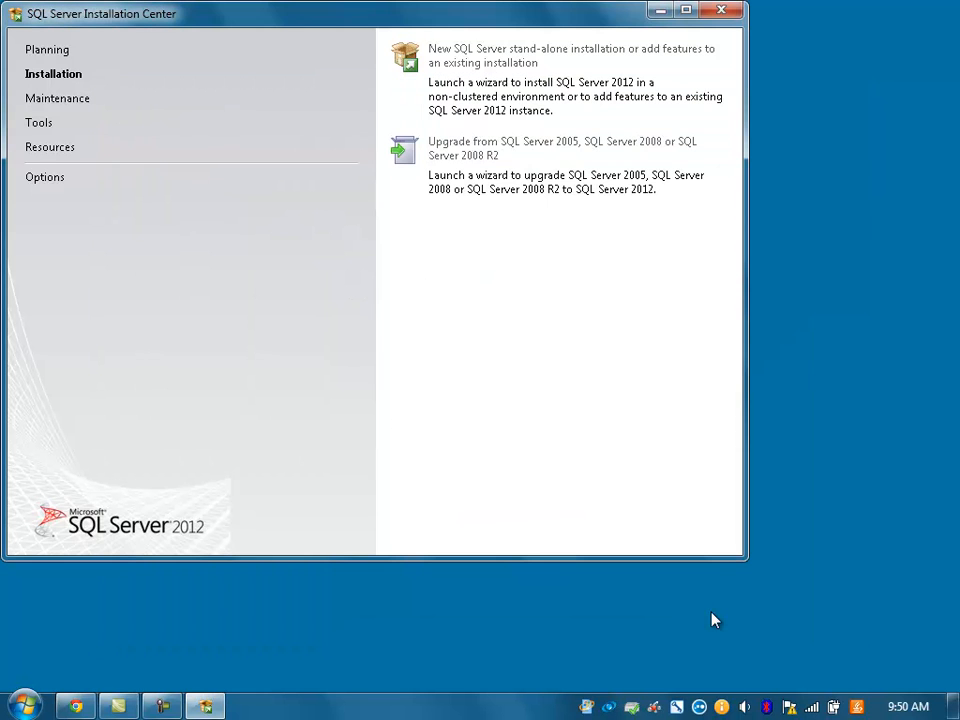
{"action": "left_click", "coordinate": [719, 12]}
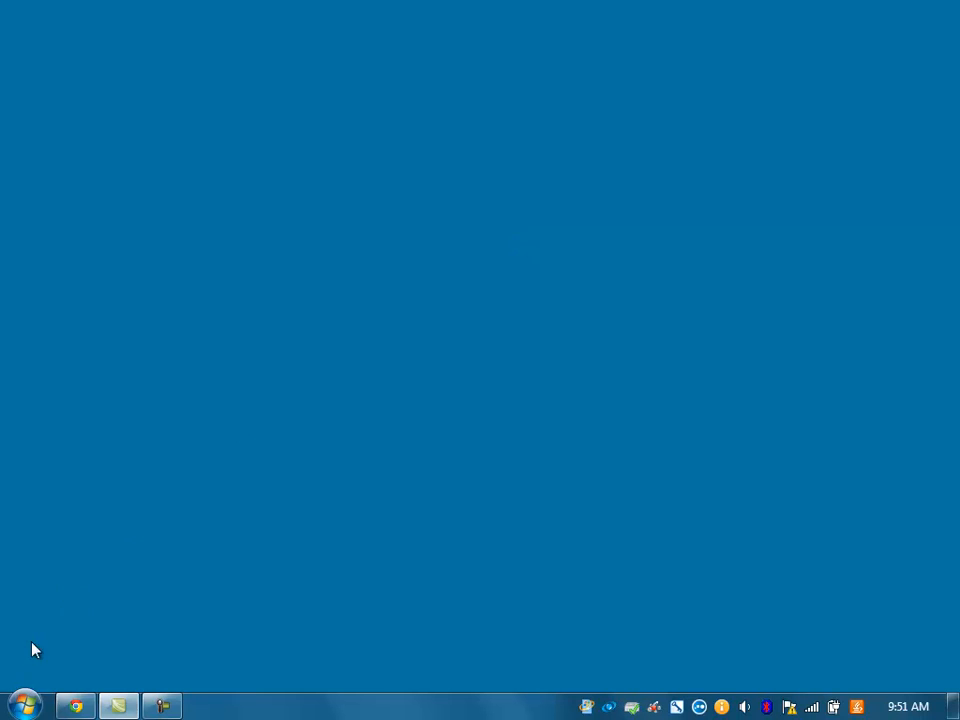
Step: Launch SQL Server Configuration Manager from Microsoft SQL Server 2012 > Configuration Tools
{"action": "left_click", "coordinate": [24, 706]}
{"action": "left_click", "coordinate": [54, 626]}
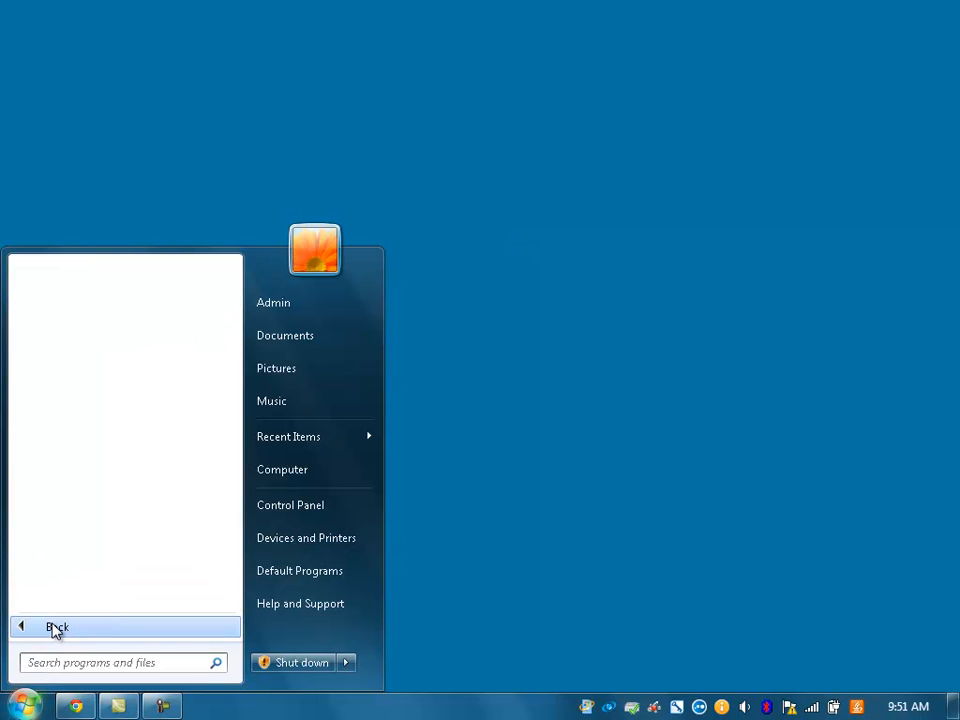
{"action": "left_click_drag", "start_coordinate": [236, 422], "coordinate": [240, 538]}
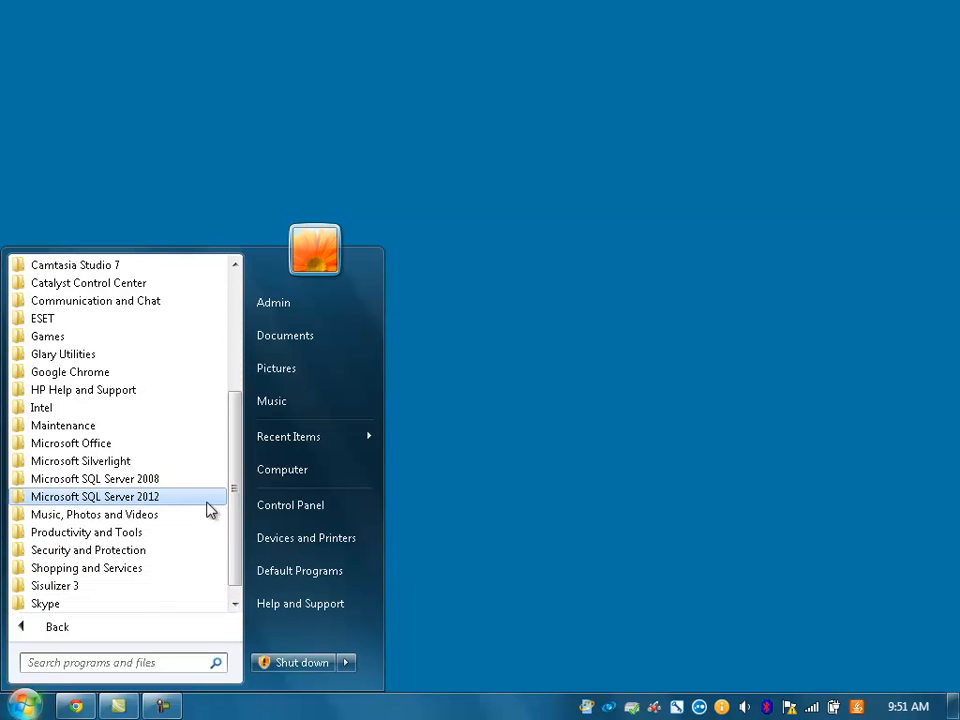
{"action": "left_click", "coordinate": [200, 500]}
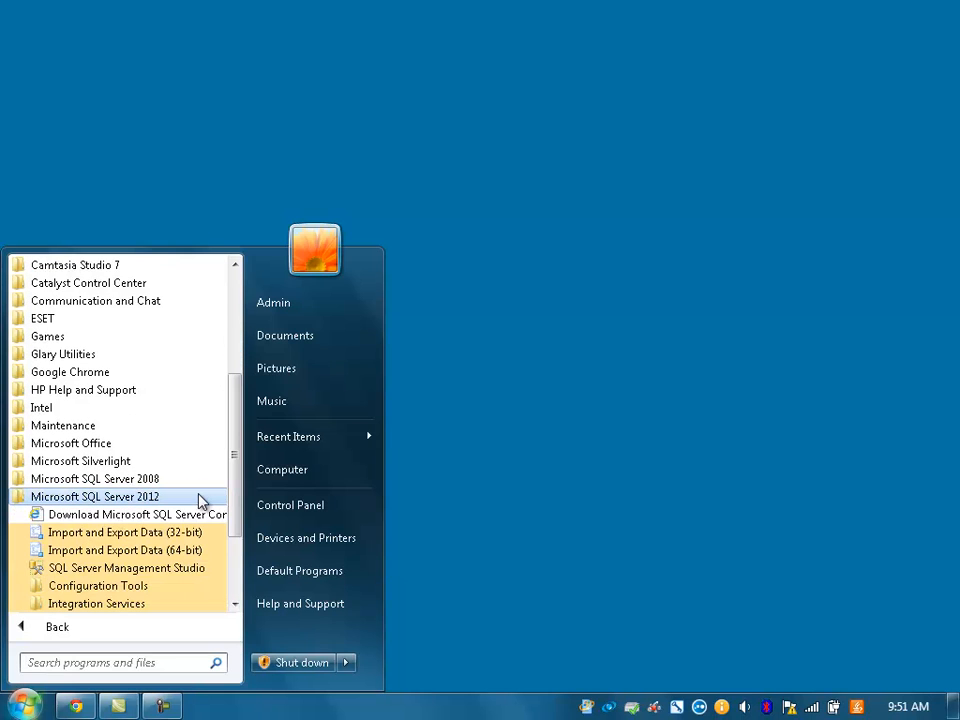
{"action": "left_click", "coordinate": [148, 588]}
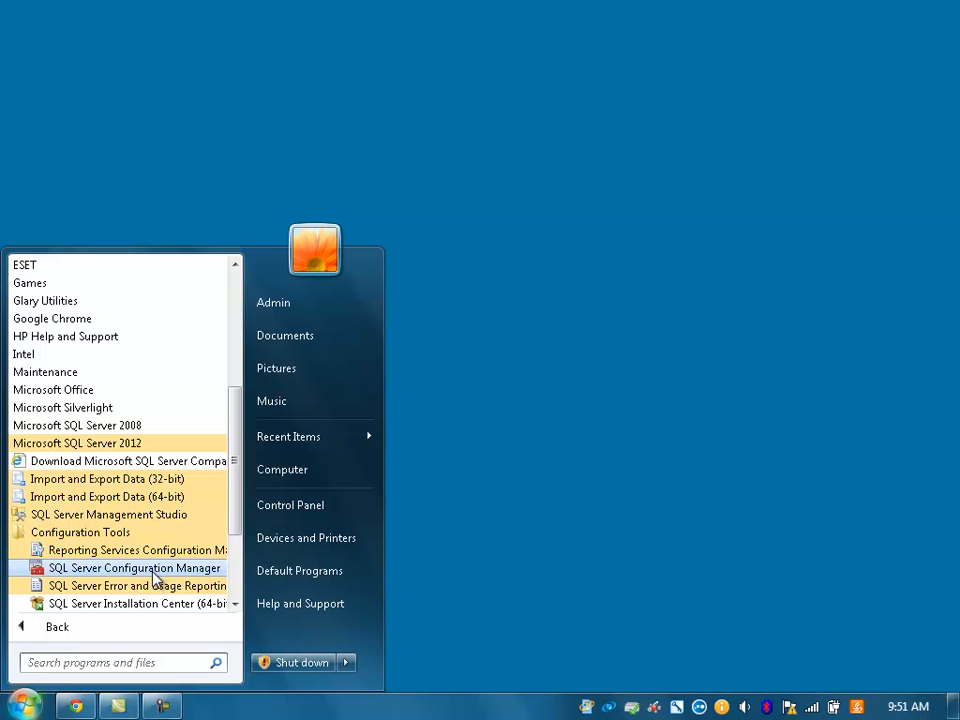
{"action": "left_click", "coordinate": [154, 575]}
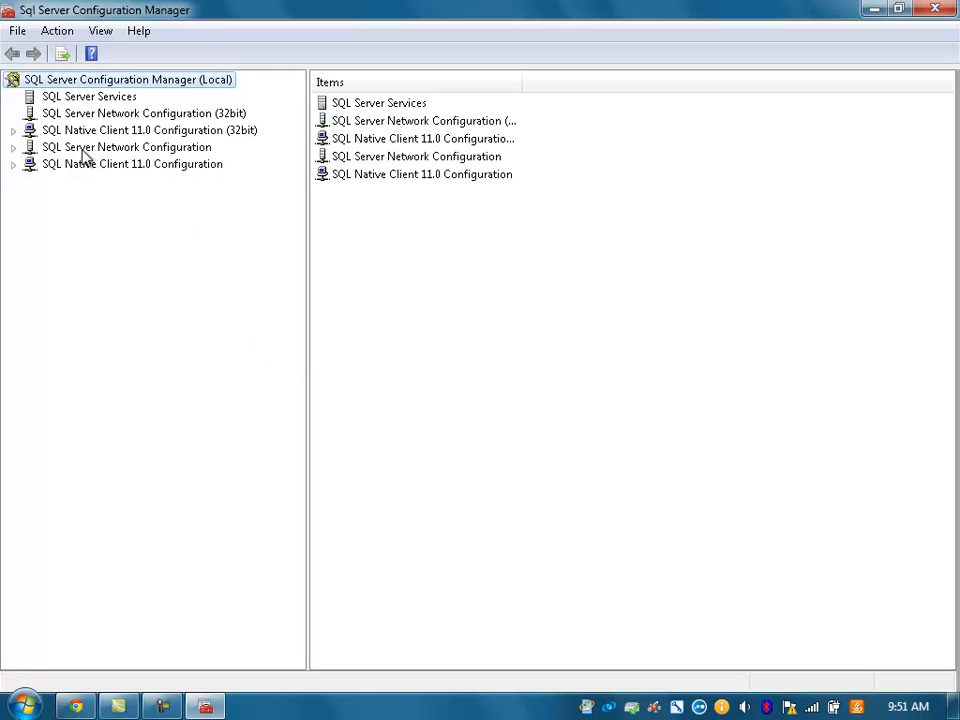
Step: Enable Named Pipes under Protocols for MSSQLSERVER, acknowledging the restart warning
{"action": "left_click", "coordinate": [13, 148]}
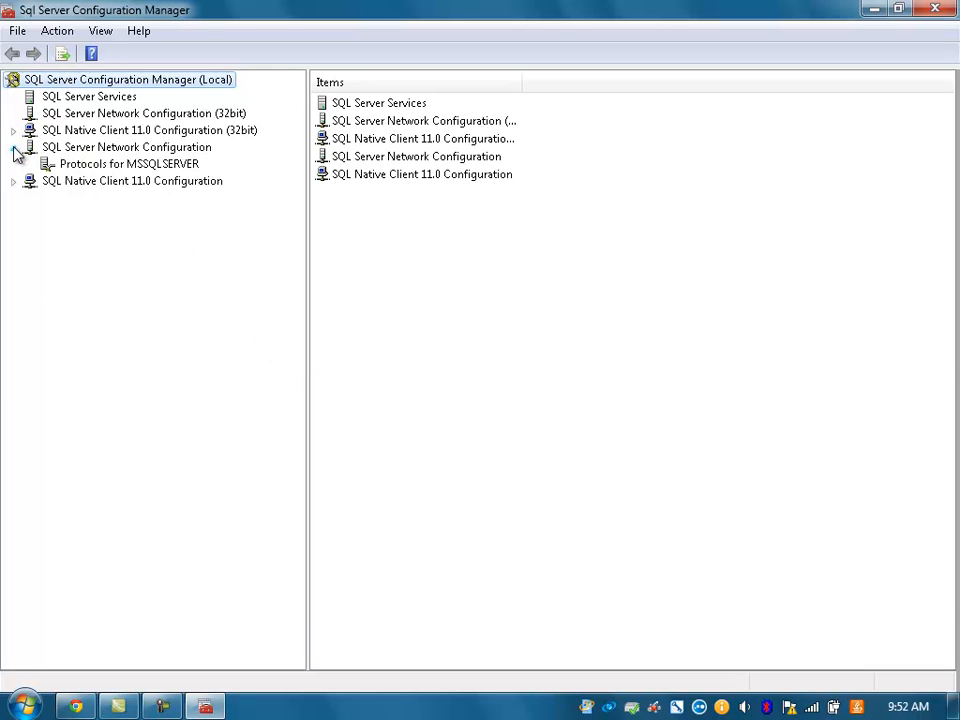
{"action": "left_click", "coordinate": [94, 167]}
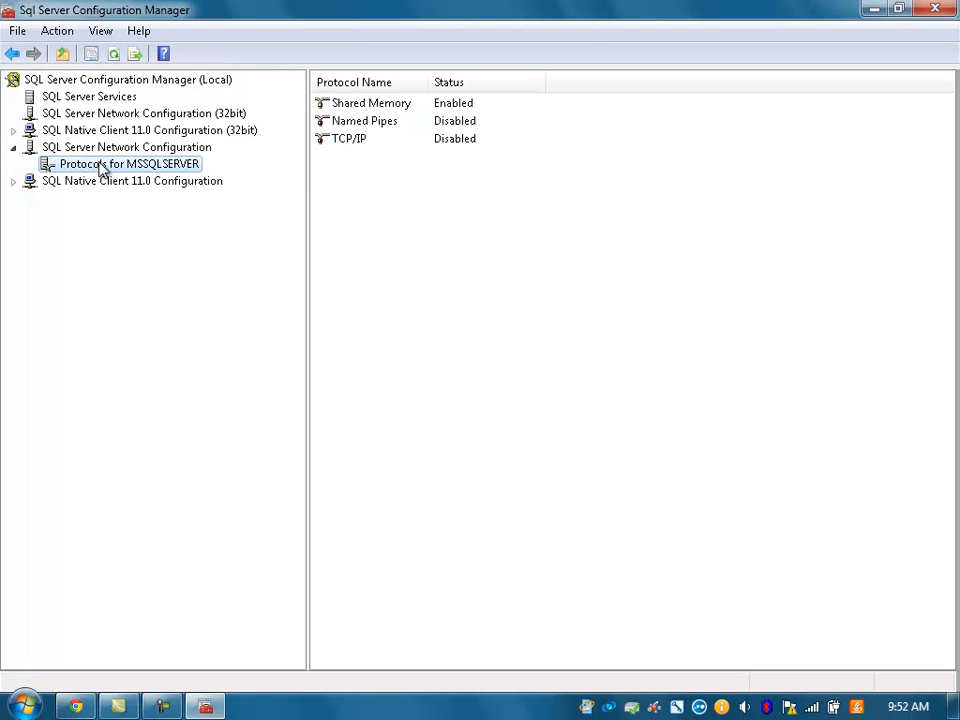
{"action": "left_click", "coordinate": [455, 122]}
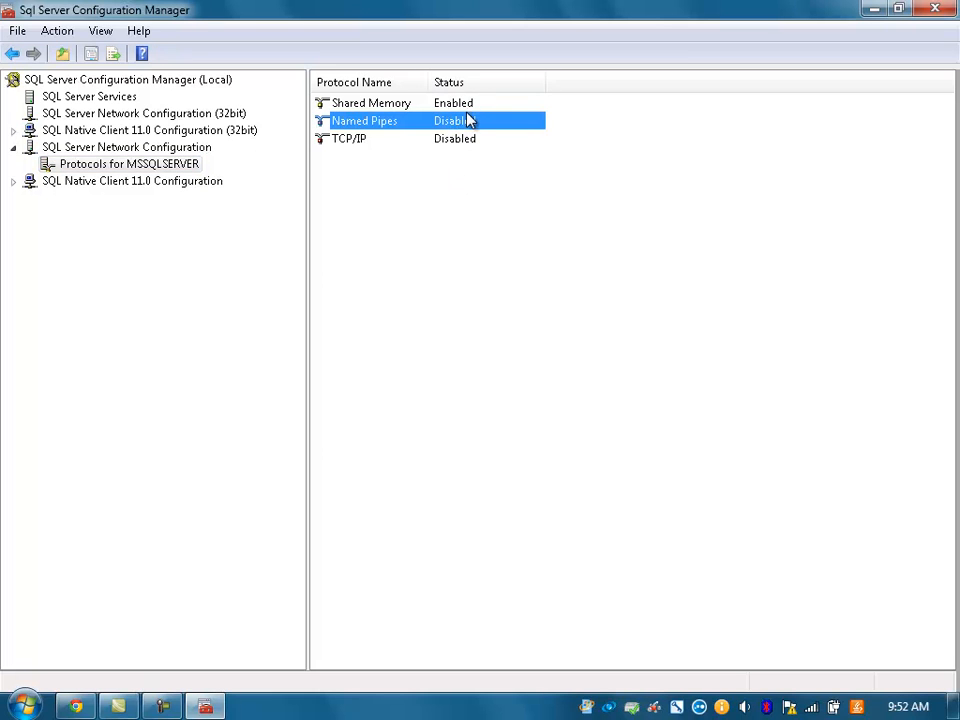
{"action": "right_click", "coordinate": [467, 120]}
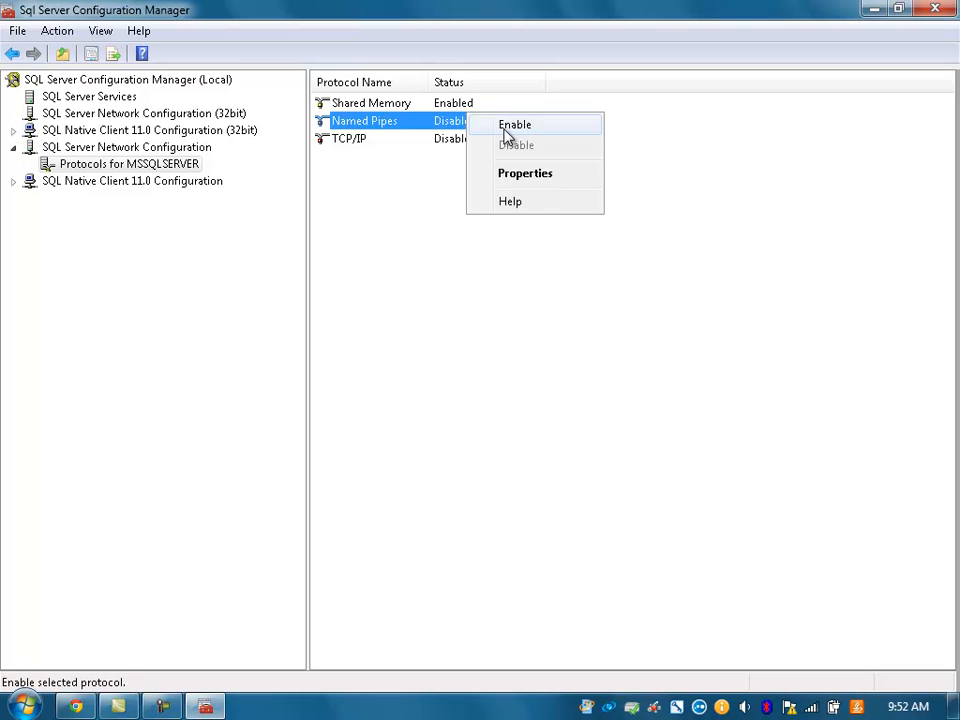
{"action": "left_click", "coordinate": [508, 126]}
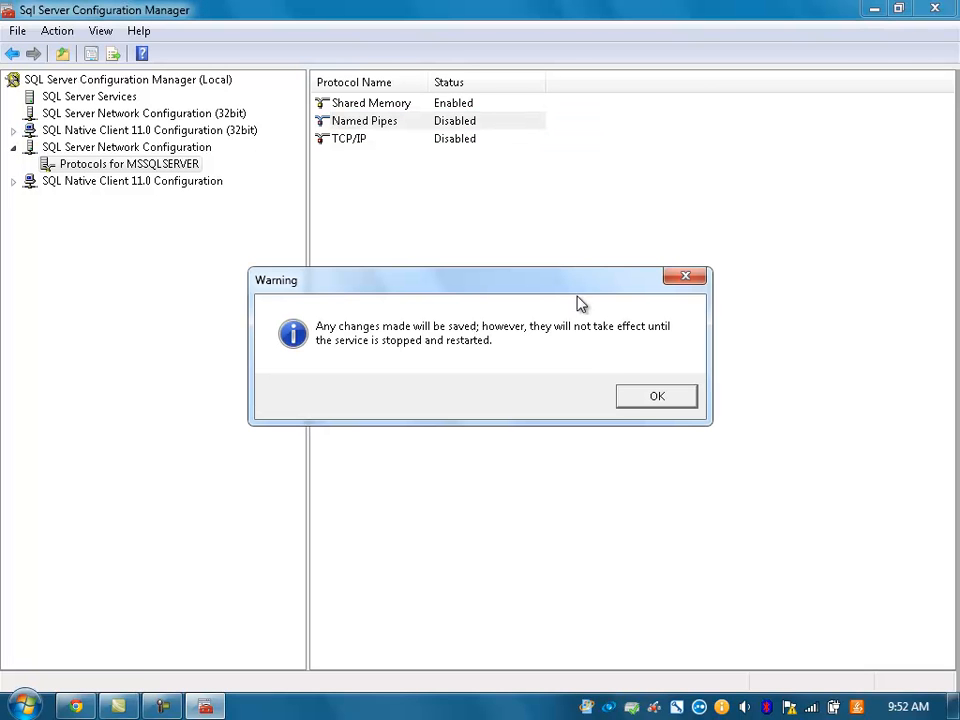
{"action": "left_click", "coordinate": [657, 398]}
Step: Enable the TCP/IP protocol as well, acknowledging its restart warning
{"action": "right_click", "coordinate": [434, 146]}
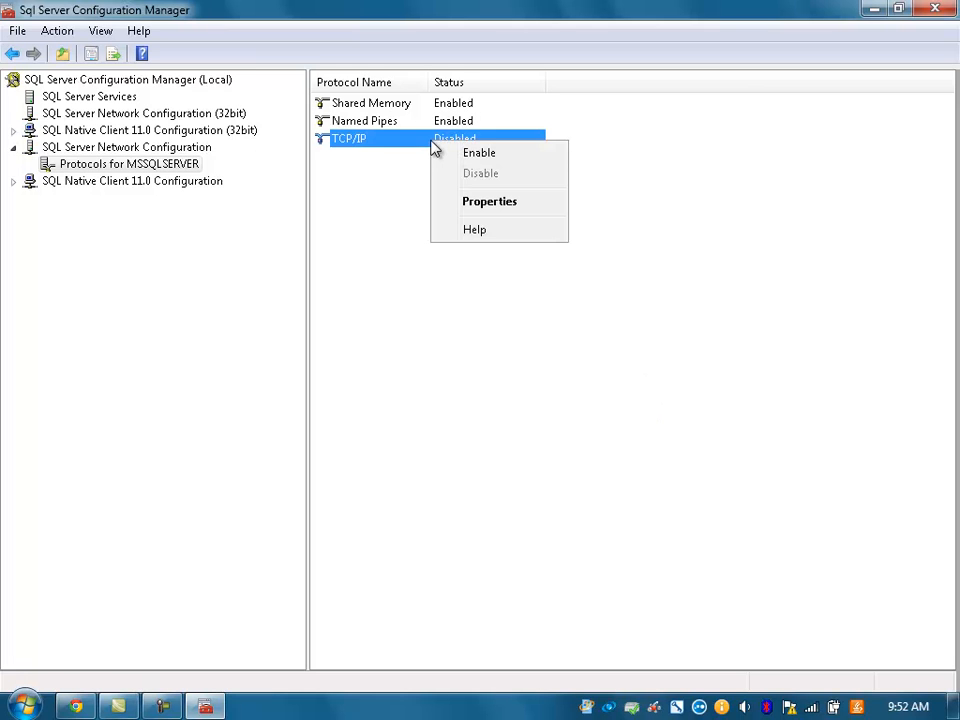
{"action": "left_click", "coordinate": [445, 153]}
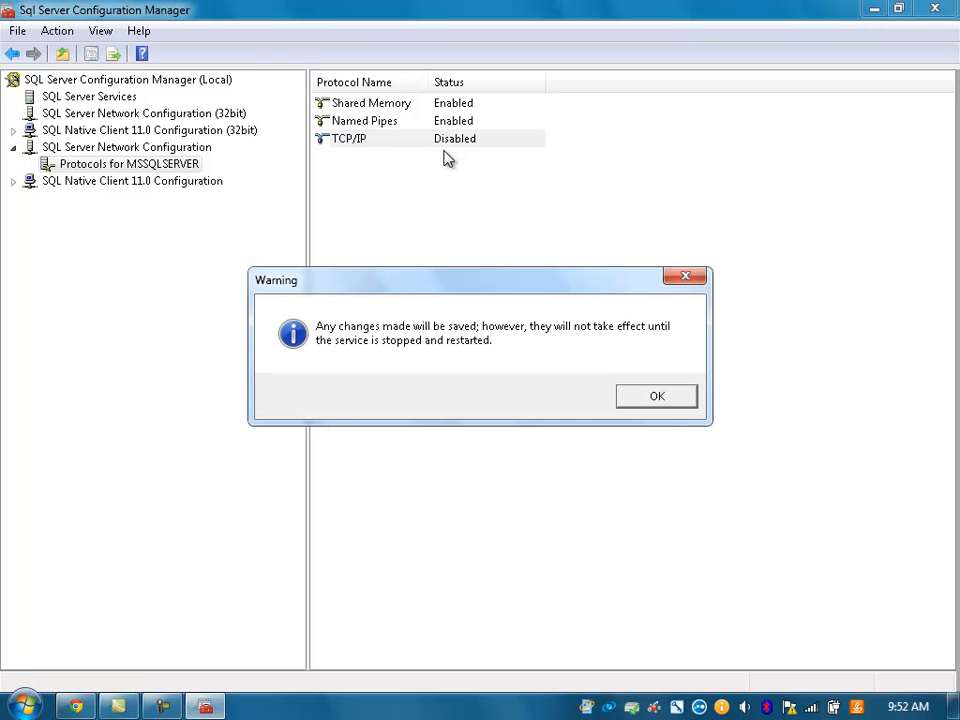
{"action": "left_click", "coordinate": [655, 398]}
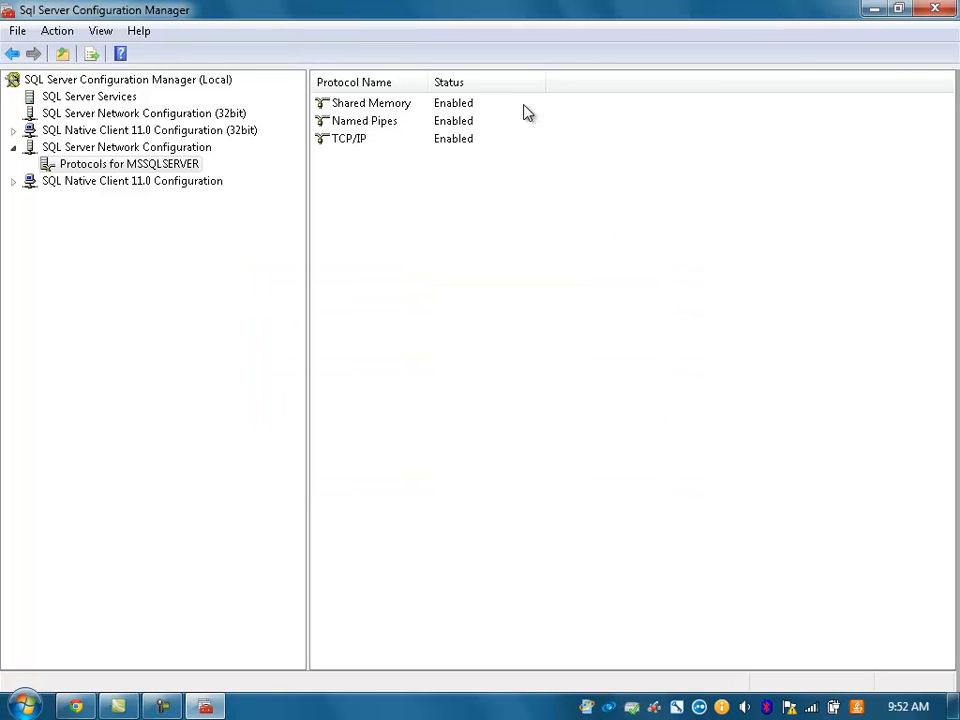
{"action": "left_click", "coordinate": [366, 145]}
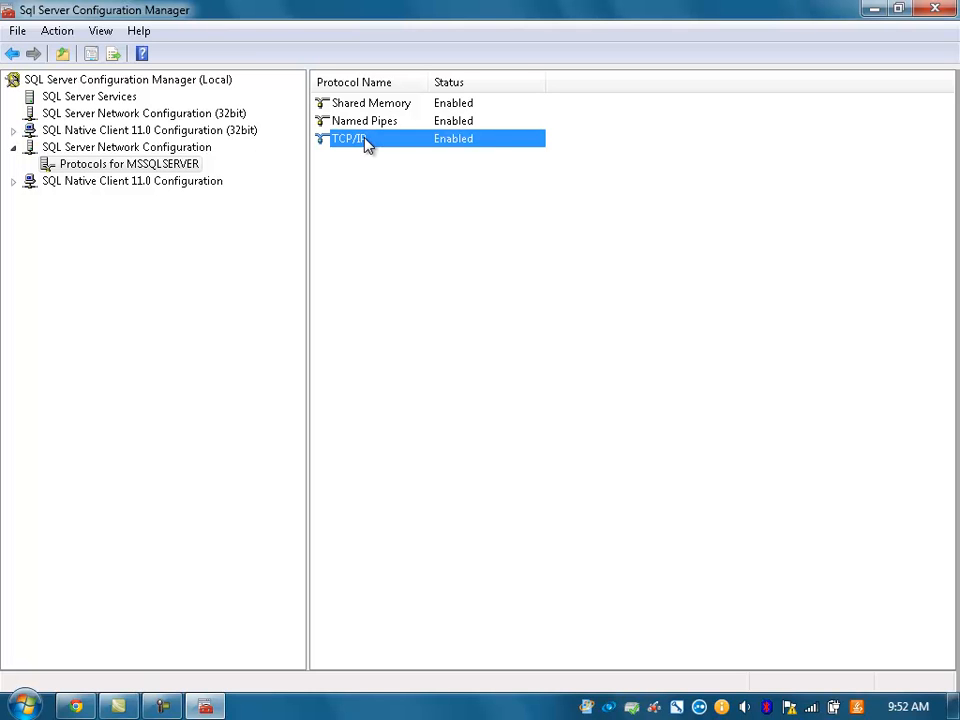
{"action": "right_click", "coordinate": [366, 145]}
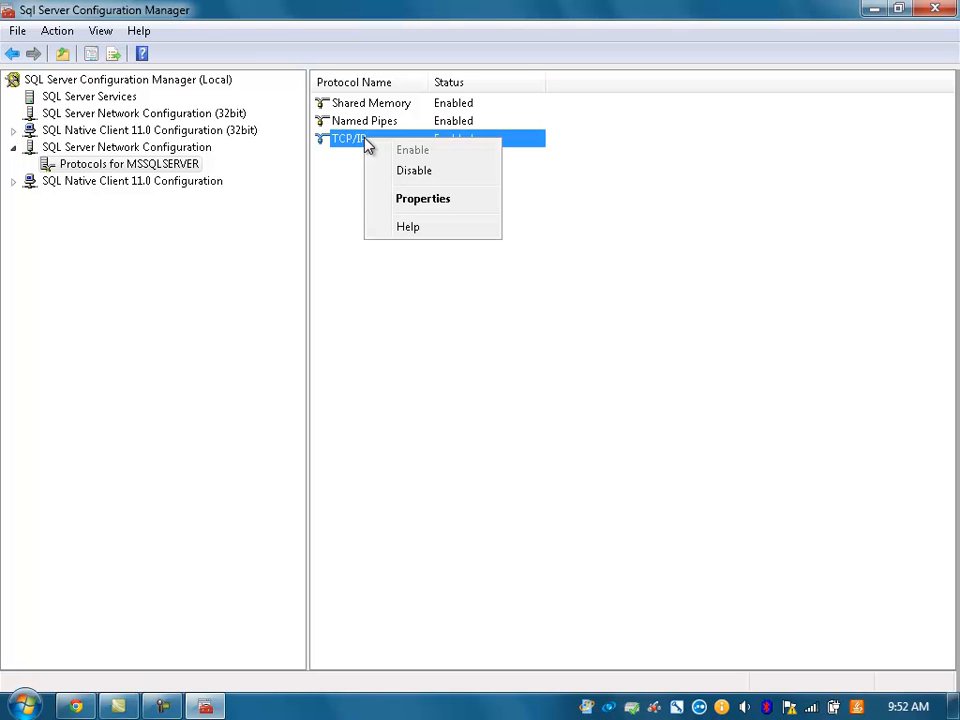
{"action": "left_click", "coordinate": [423, 199]}
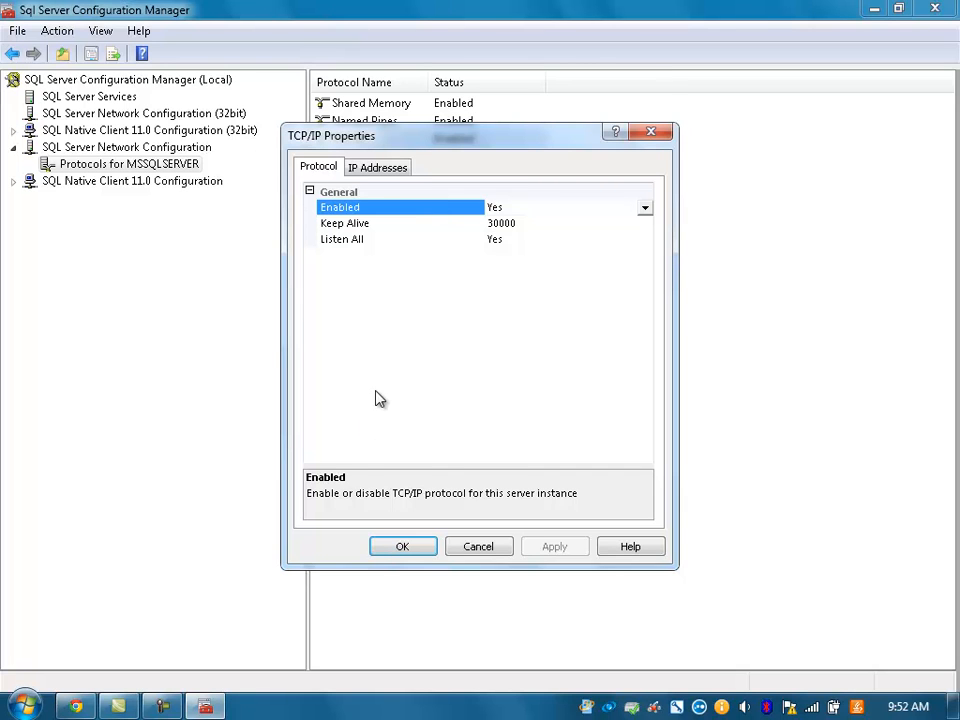
{"action": "left_click", "coordinate": [379, 168]}
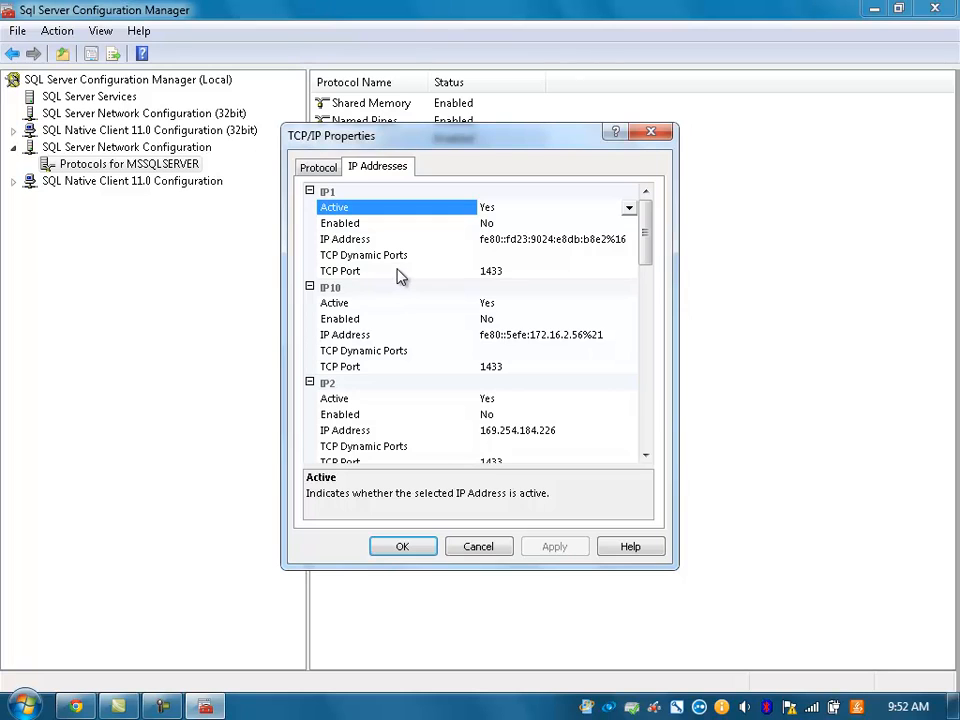
{"action": "left_click", "coordinate": [507, 256]}
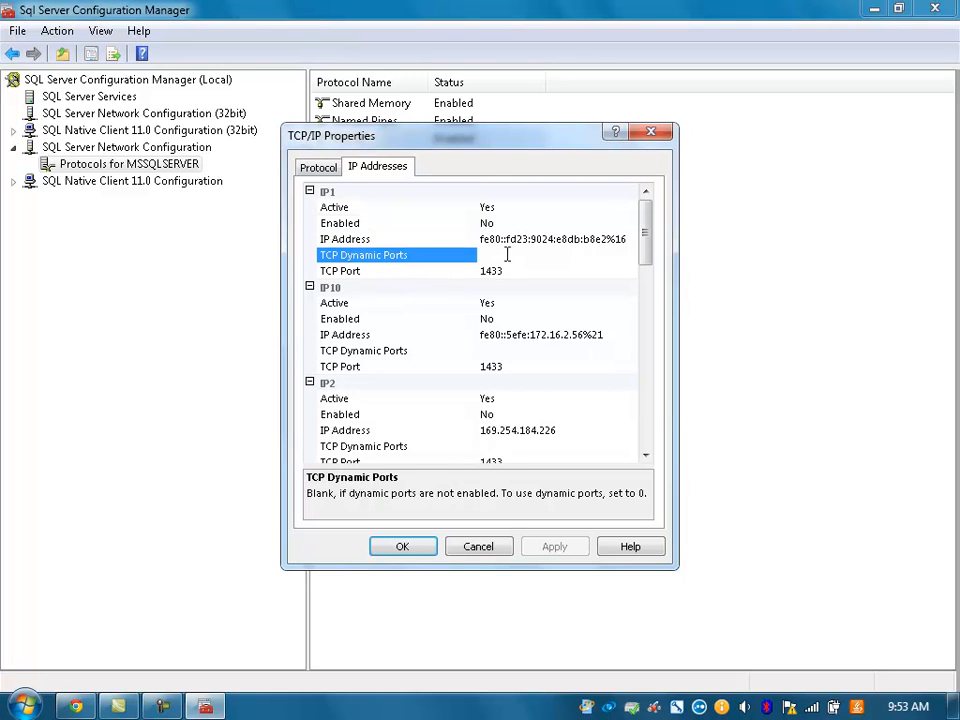
{"action": "mouse_move", "coordinate": [647, 240]}
{"action": "left_mouse_down"}
{"action": "mouse_move", "coordinate": [647, 272]}
{"action": "mouse_move", "coordinate": [647, 237]}
{"action": "left_mouse_up"}
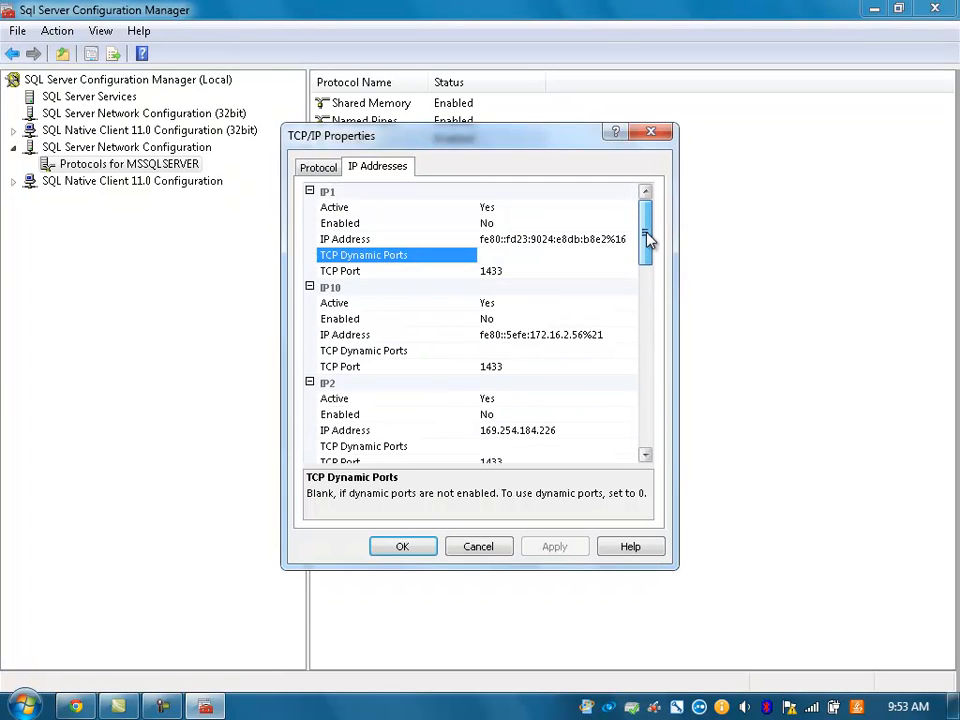
{"action": "left_click", "coordinate": [516, 271]}
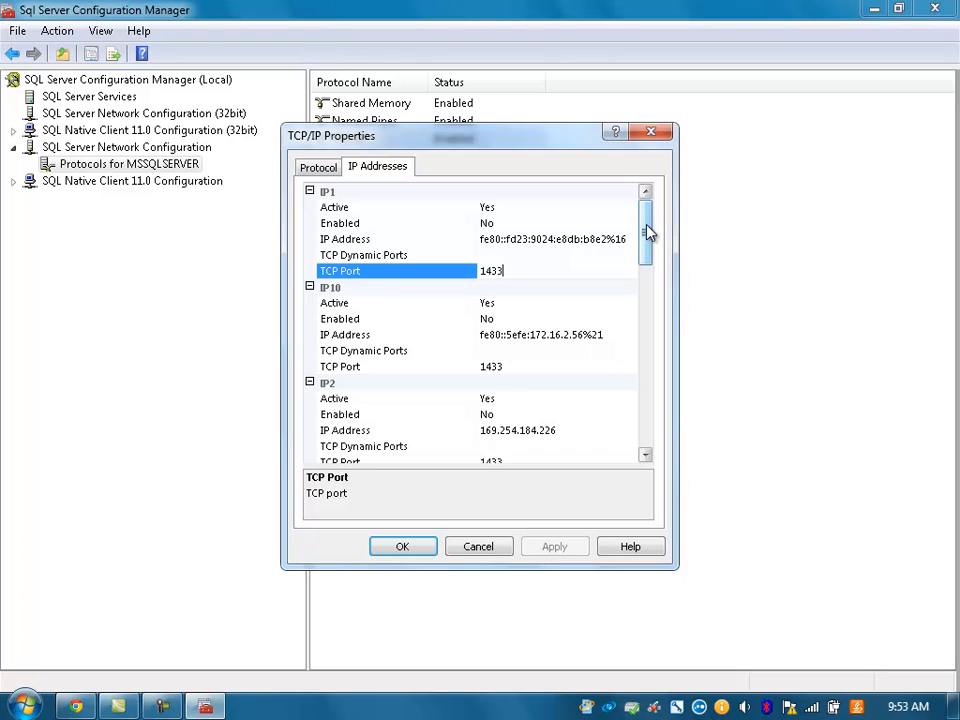
{"action": "left_click_drag", "start_coordinate": [647, 232], "coordinate": [658, 206]}
{"action": "left_click", "coordinate": [403, 547]}
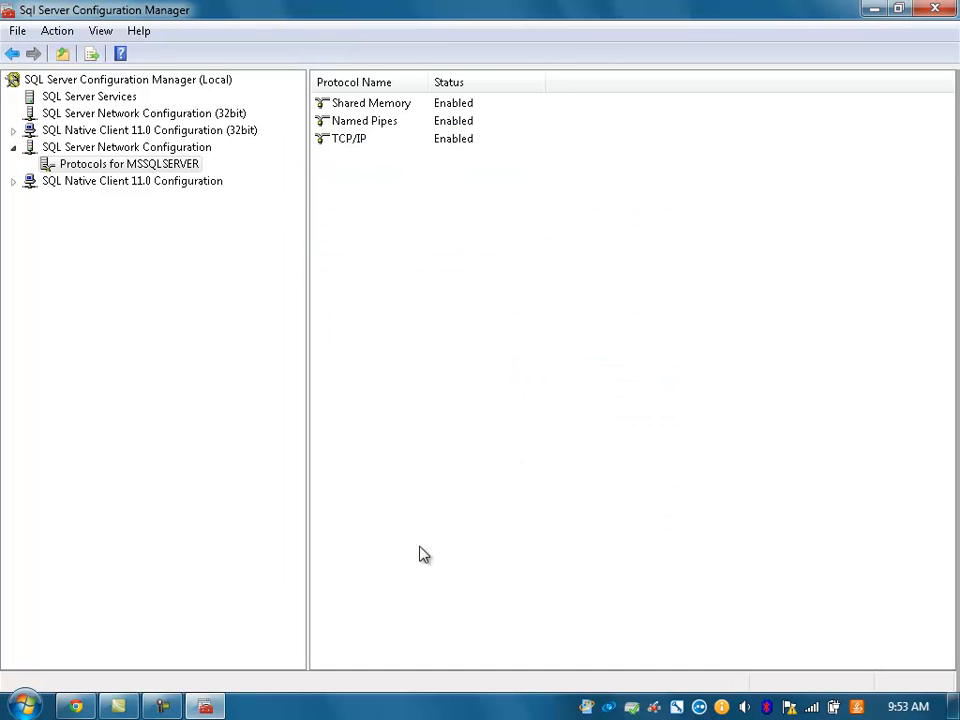
Step: Restart the SQL Server (MSSQLSERVER) service under SQL Server Services, then close Configuration Manager
{"action": "left_click", "coordinate": [100, 97]}
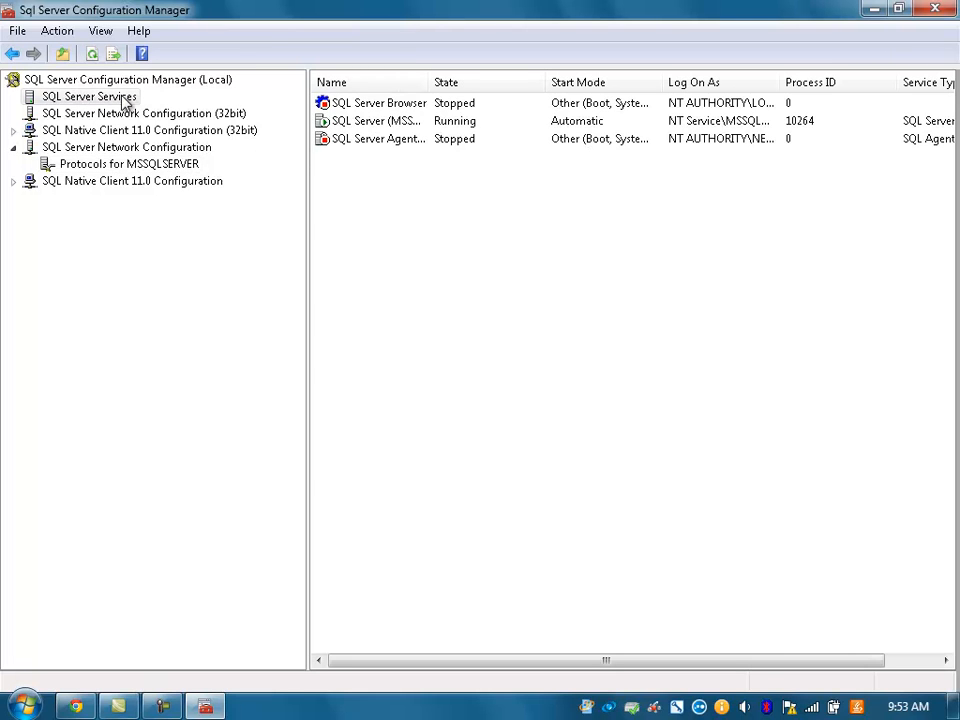
{"action": "left_click", "coordinate": [362, 121]}
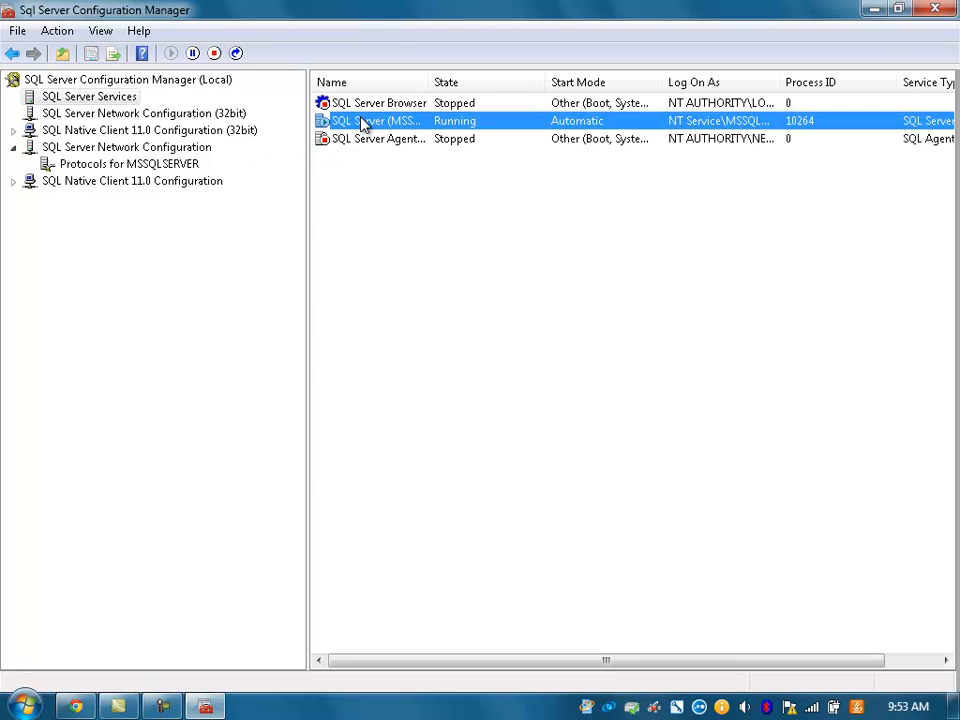
{"action": "right_click", "coordinate": [362, 121]}
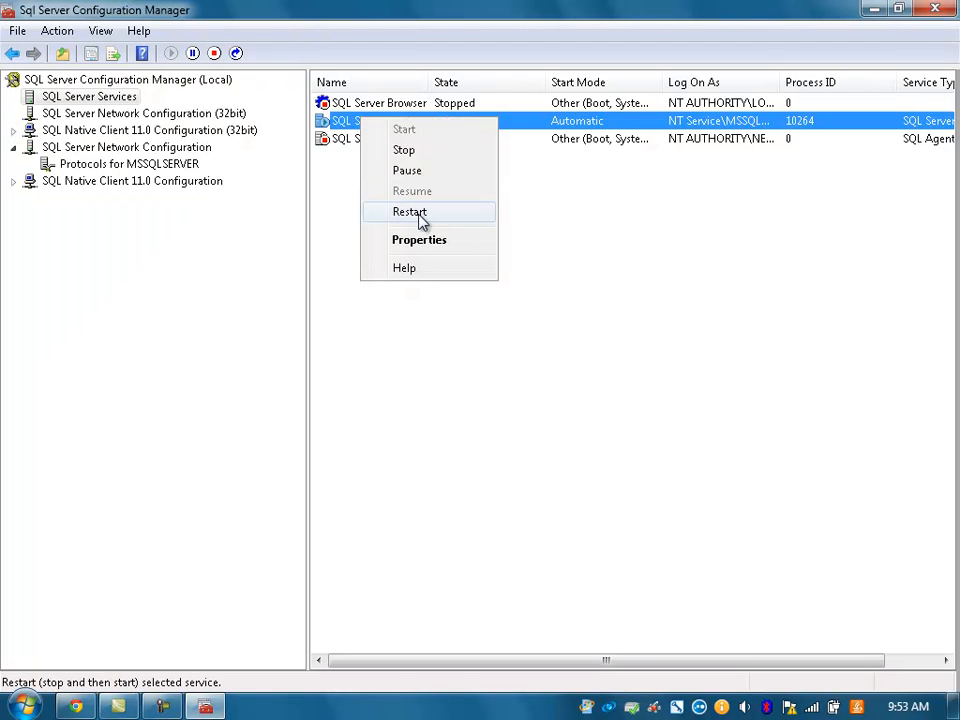
{"action": "left_click", "coordinate": [419, 213]}
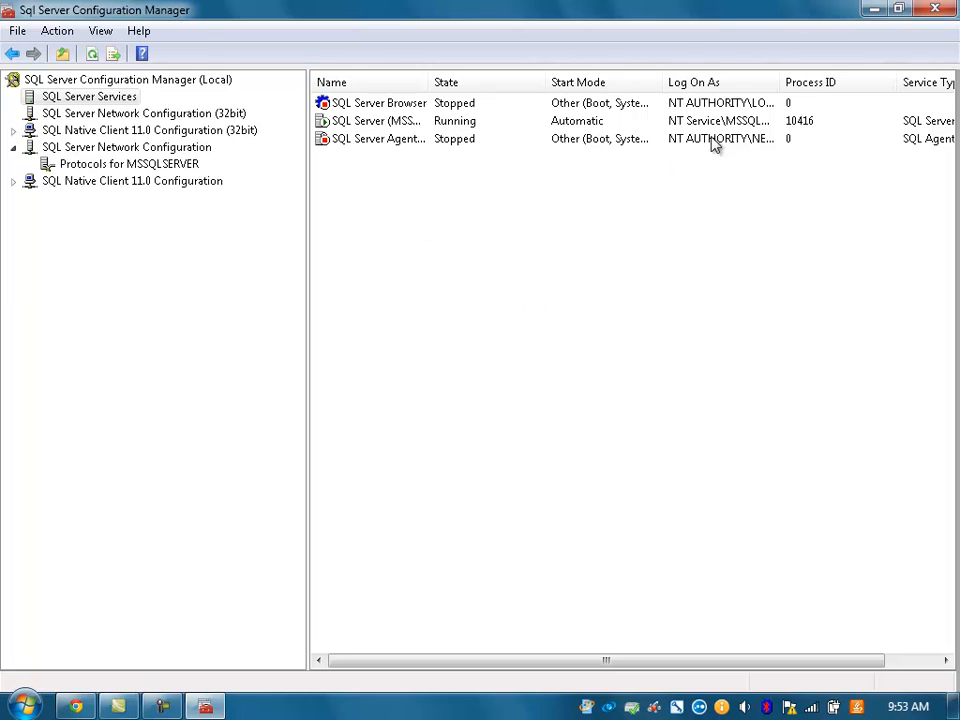
{"action": "left_click", "coordinate": [932, 12]}
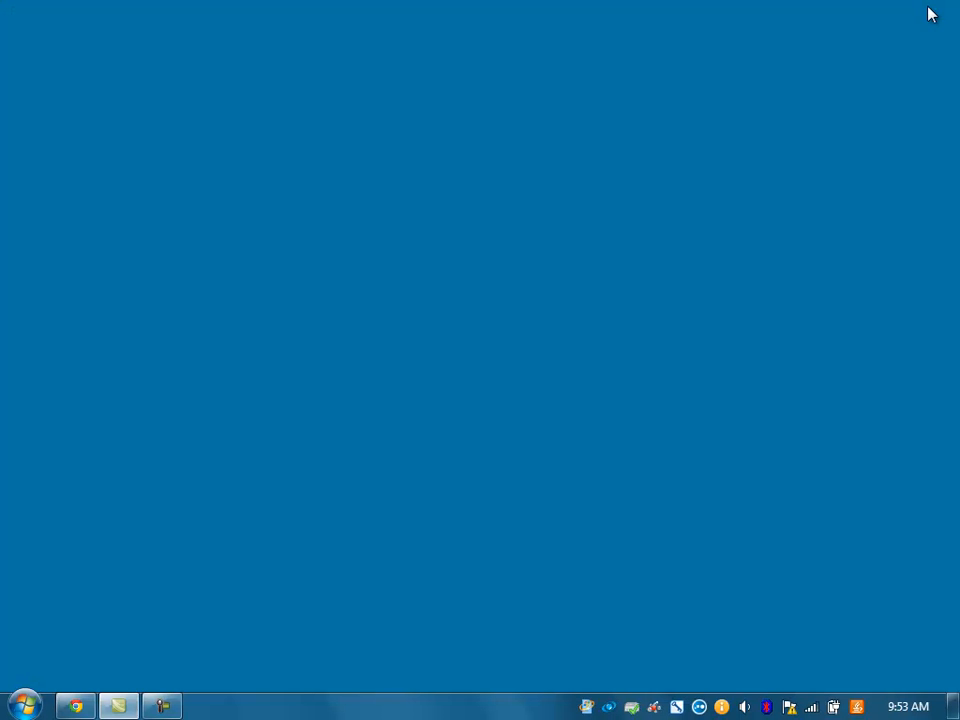